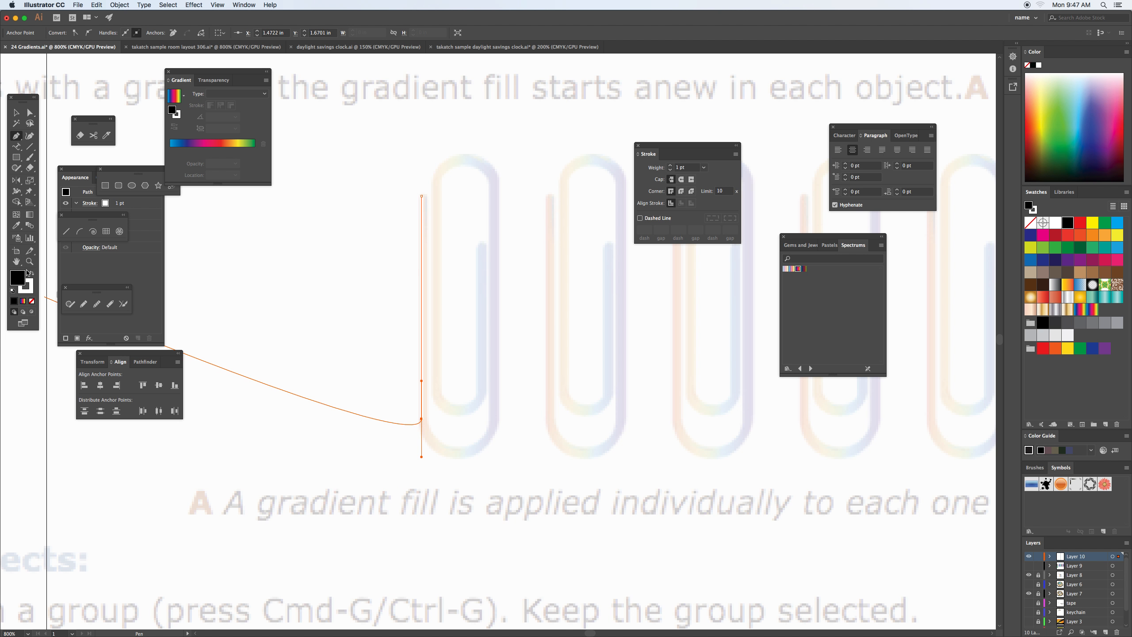
Trace the rest of the first paper clip over the template with the Pen tool, using a black stroke and no fill.
left_click(31, 273)
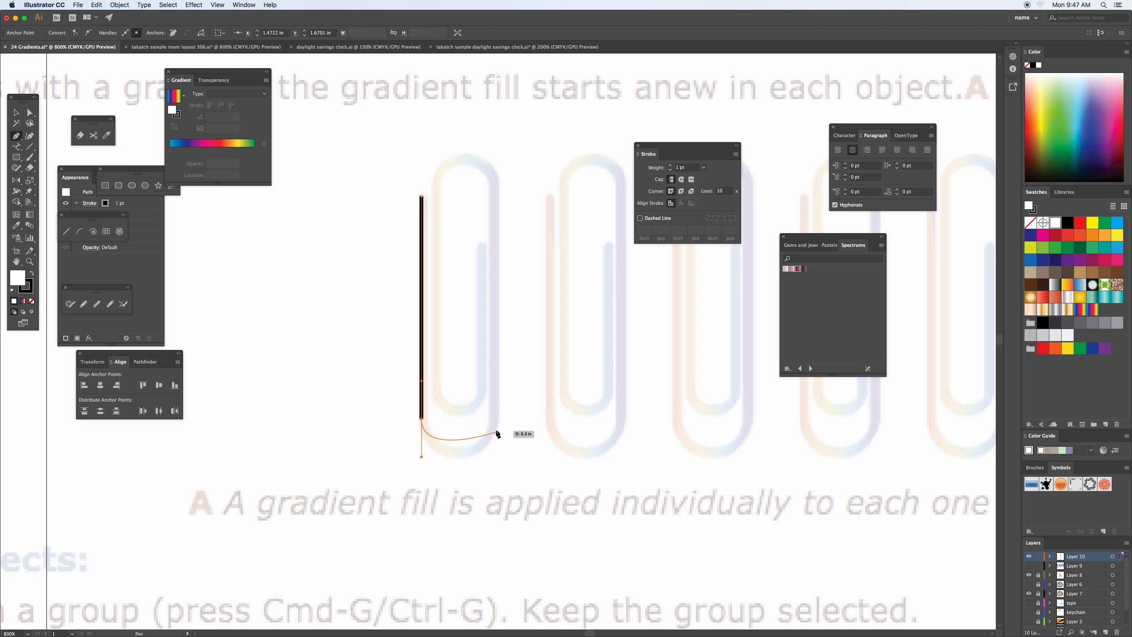
left_click_drag(493, 423, 494, 385)
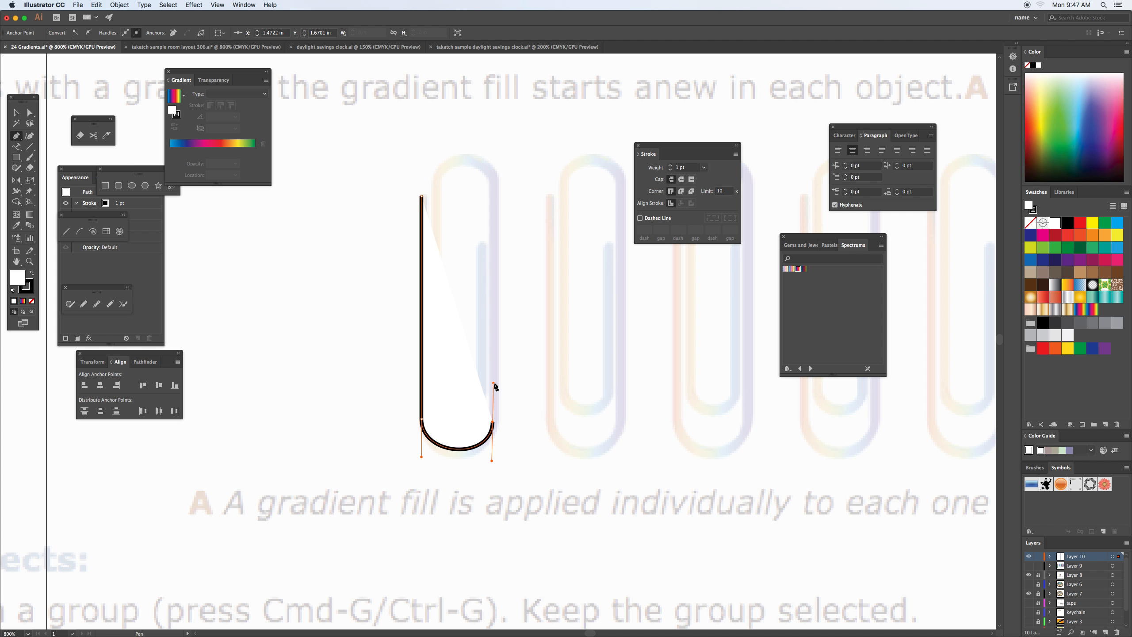
left_click(33, 301)
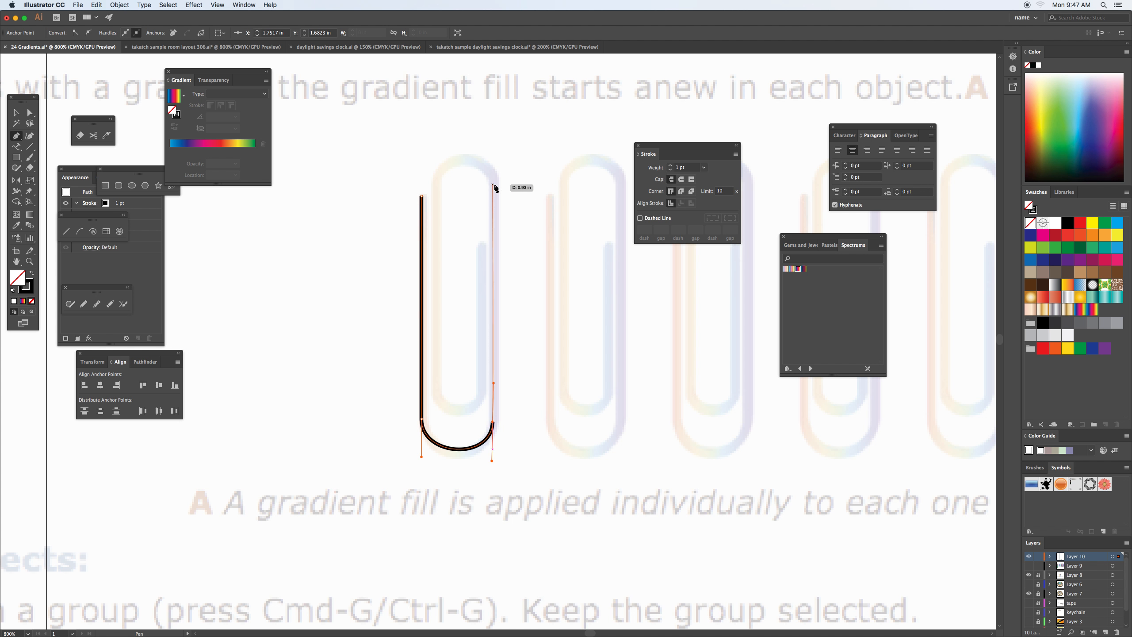
left_click_drag(494, 185, 498, 134)
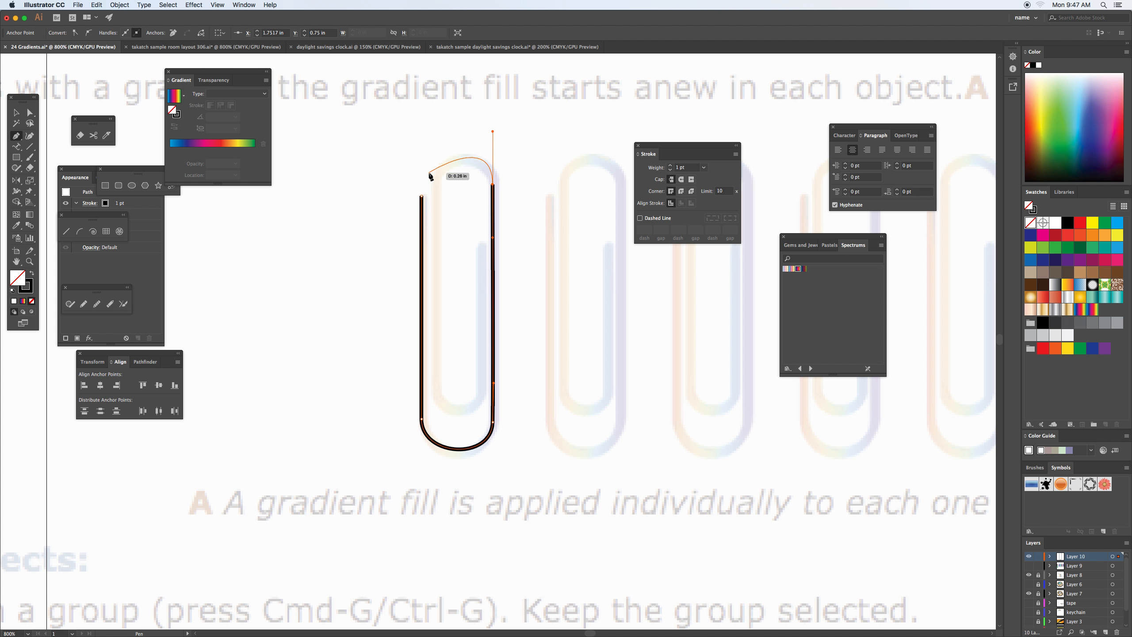
left_click_drag(433, 183, 433, 236)
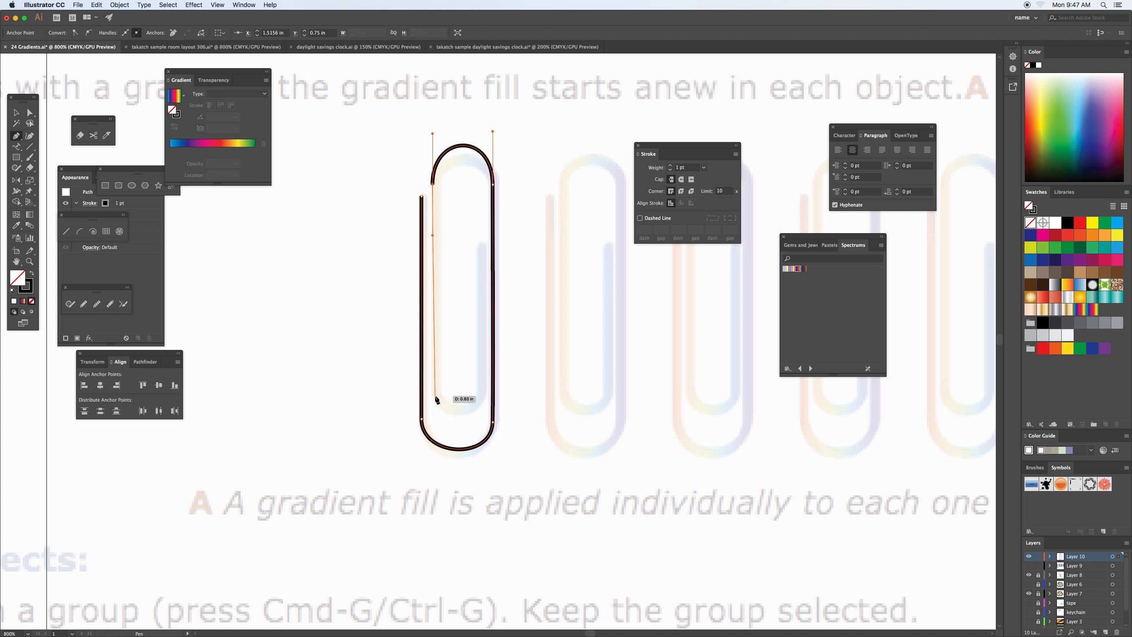
left_click_drag(433, 395, 430, 424)
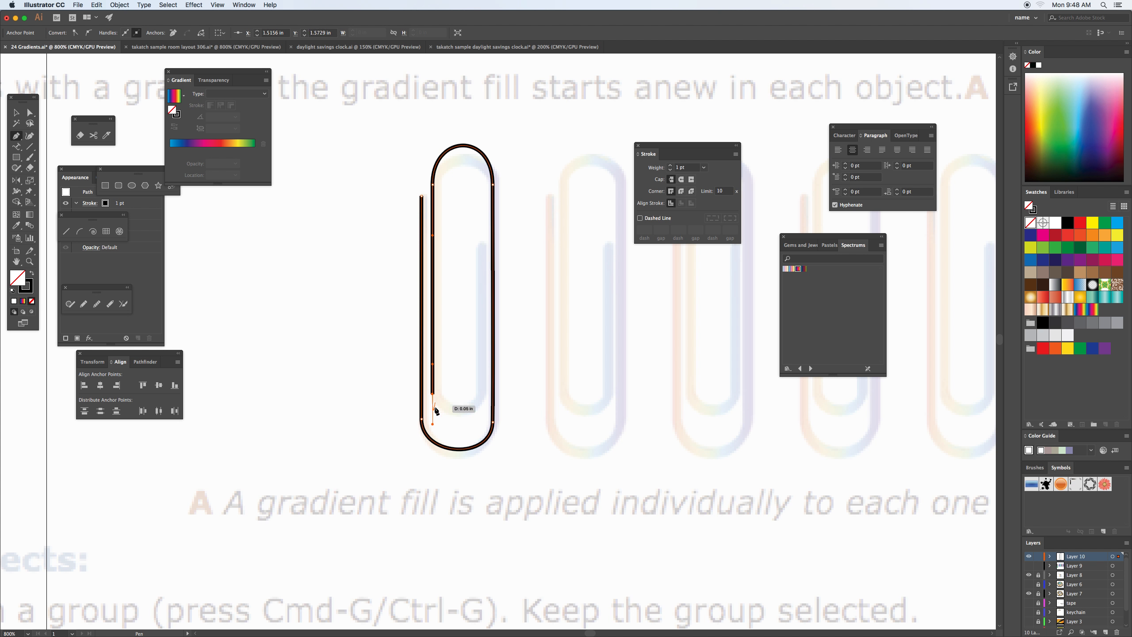
left_click_drag(481, 398, 481, 375)
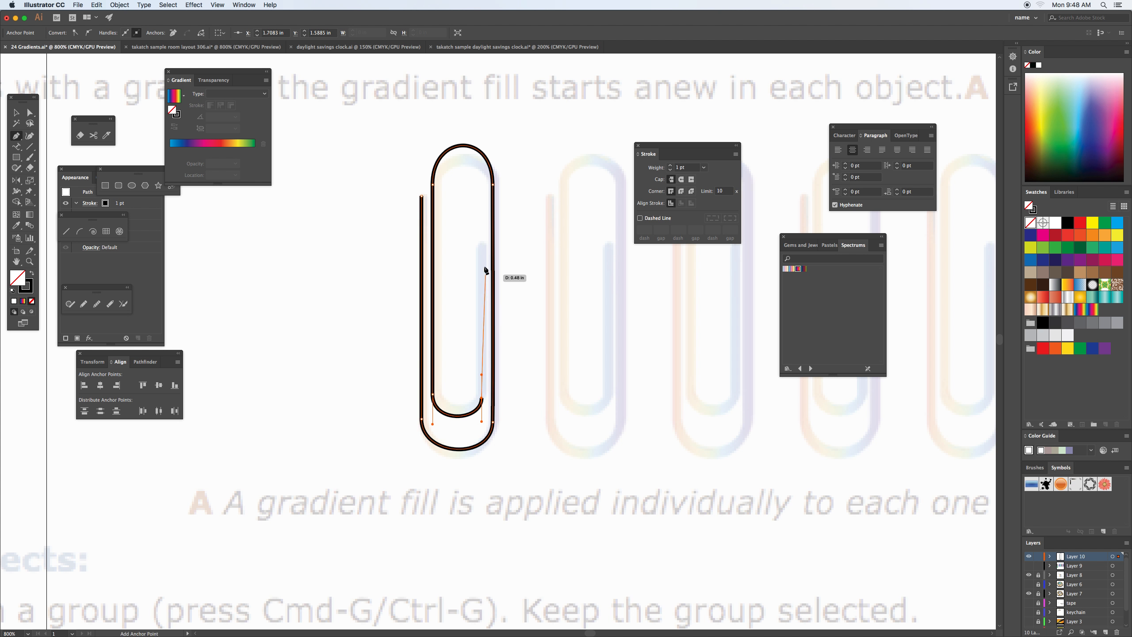
left_click(482, 245)
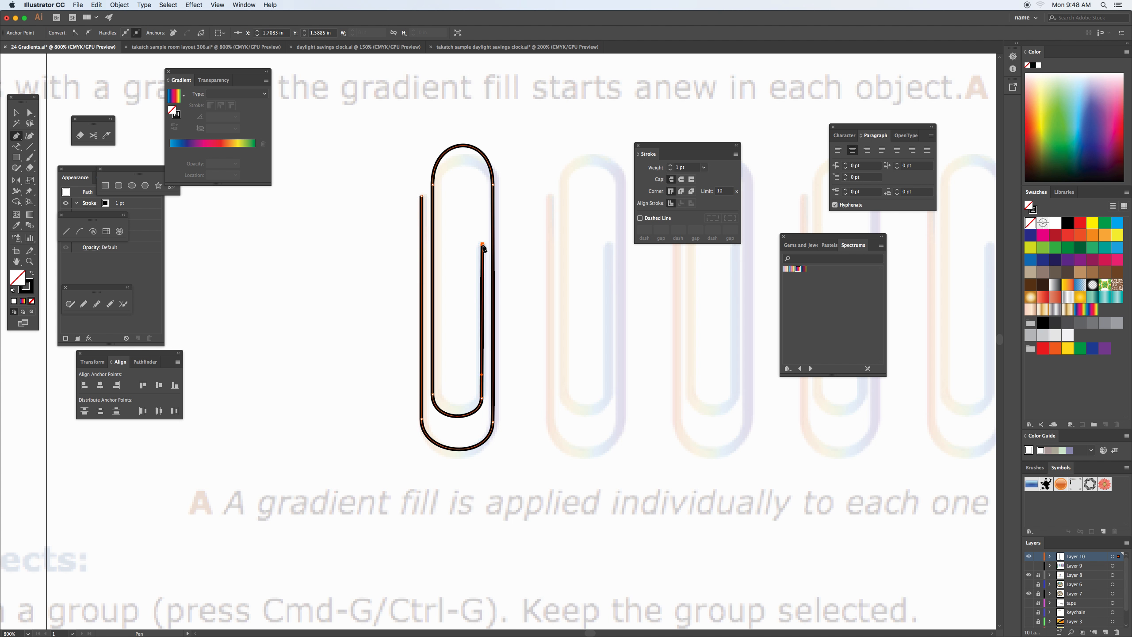
Shorten the direction handles of the two upper anchor points so the clip's top curve matches the template, and deselect the path.
key("a")
left_click(433, 184)
left_click_drag(433, 133, 433, 154)
left_click_drag(493, 131, 491, 149)
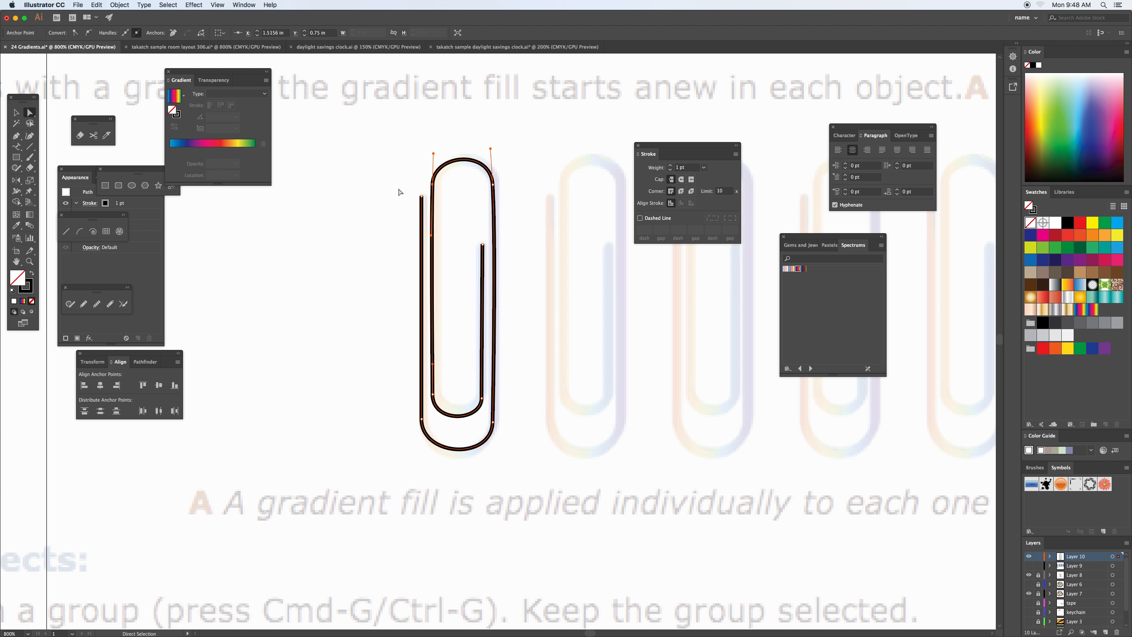
left_click(15, 113)
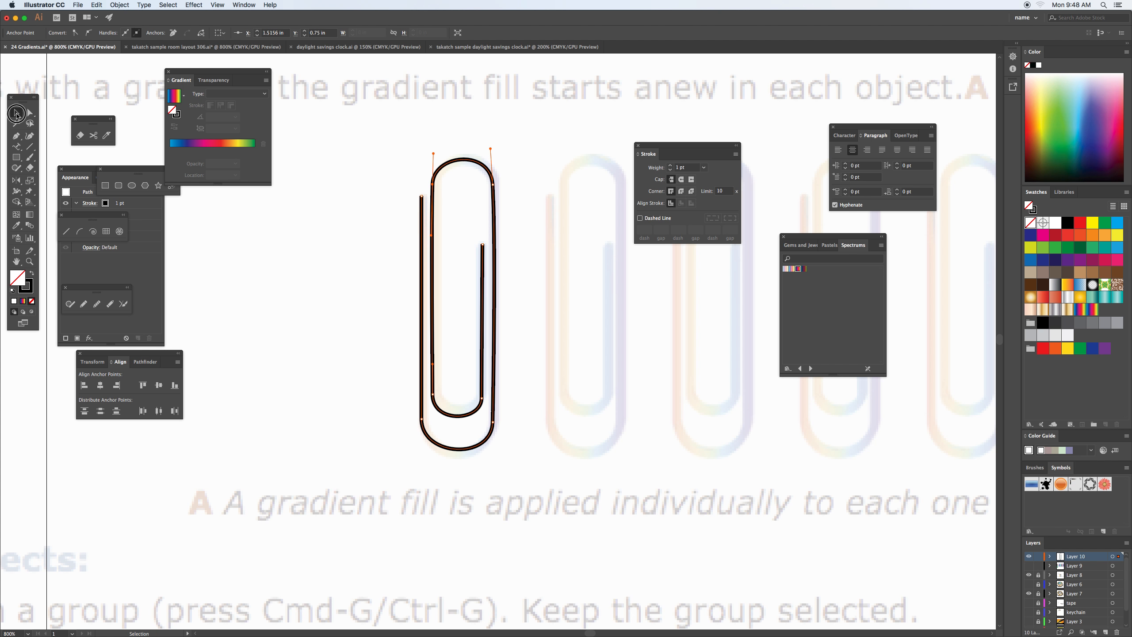
left_click(297, 250)
Set the paper clip's stroke weight to 2 pt with a butt cap.
left_click(449, 192)
left_click_drag(656, 146, 566, 134)
left_click(580, 152)
left_click(580, 152)
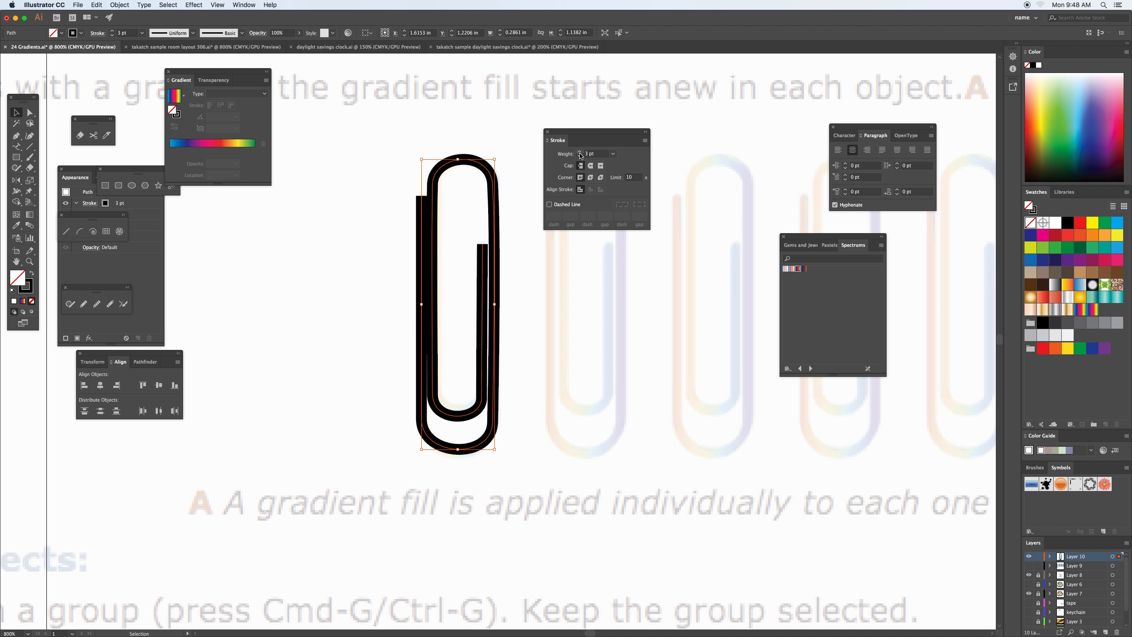
left_click(579, 156)
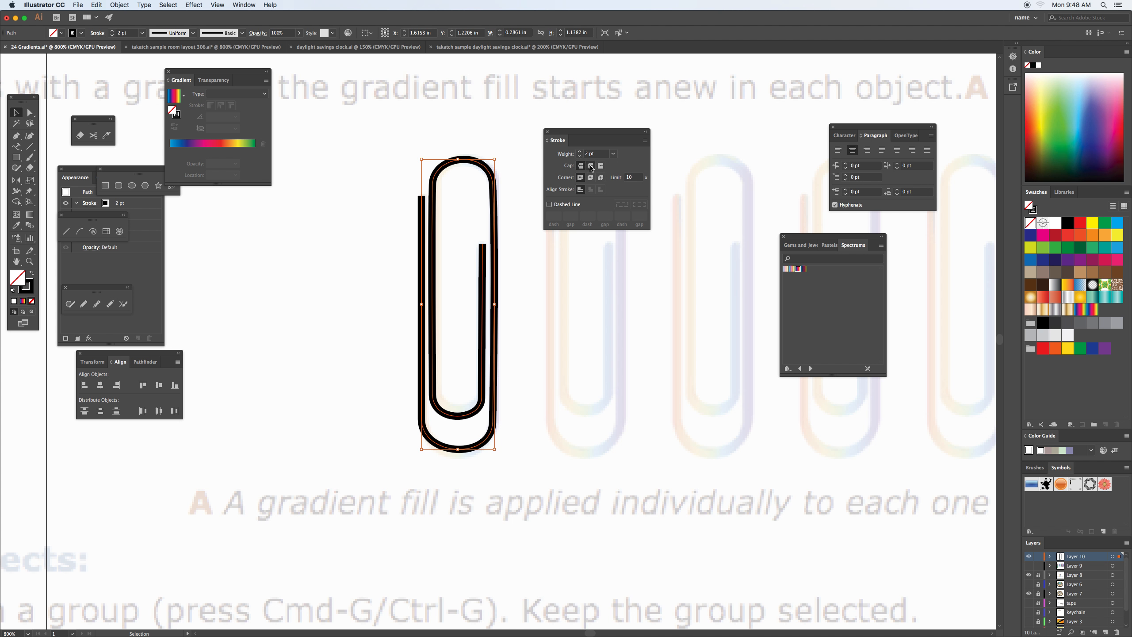
left_click(590, 166)
left_click(581, 165)
mouse_move(575, 134)
left_mouse_down()
mouse_move(679, 436)
mouse_move(758, 523)
left_mouse_up()
Copy the paper clip onto the next template clip and repeat the transformation three times to make a row of five.
mouse_move(624, 386)
left_mouse_down()
mouse_move(513, 399)
mouse_move(480, 417)
left_mouse_up()
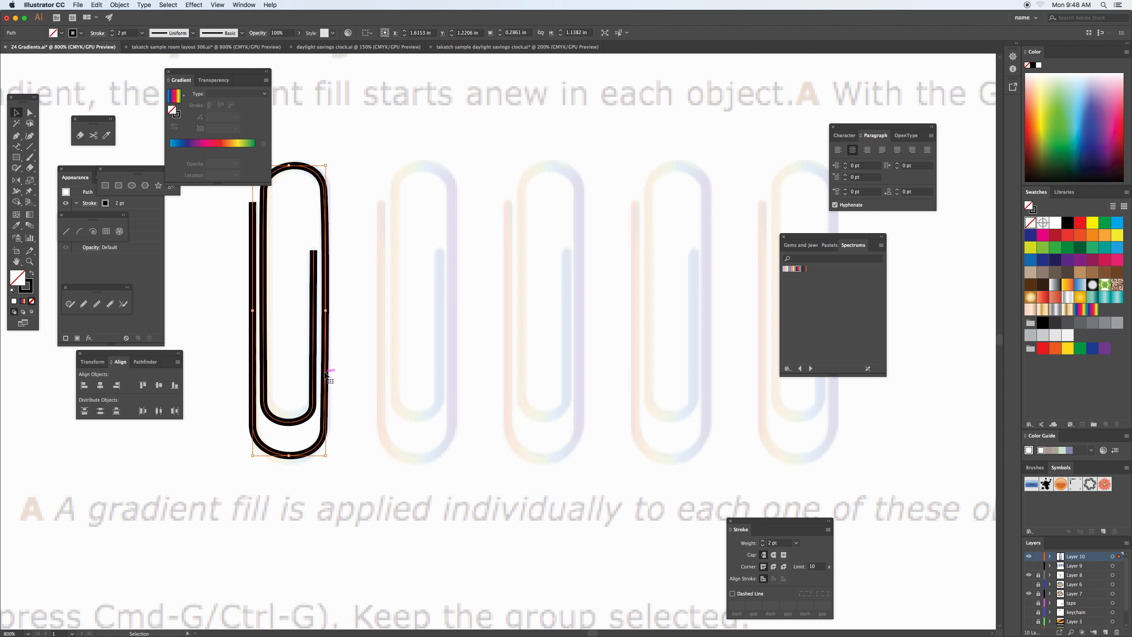
left_click(437, 372)
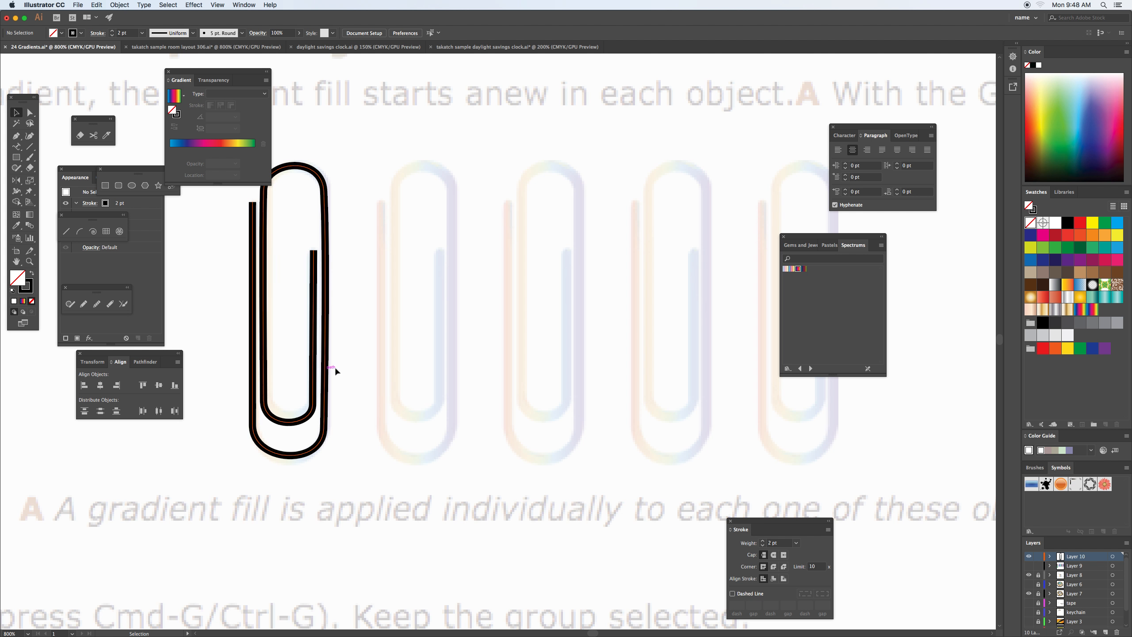
left_click(314, 370)
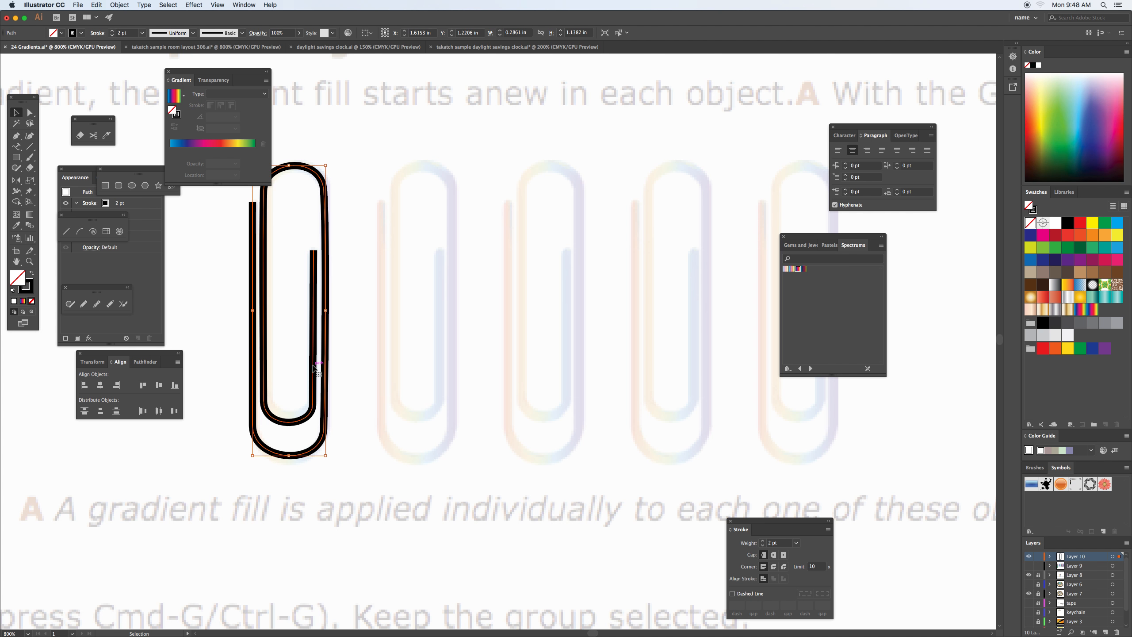
left_click_drag(315, 366, 440, 368)
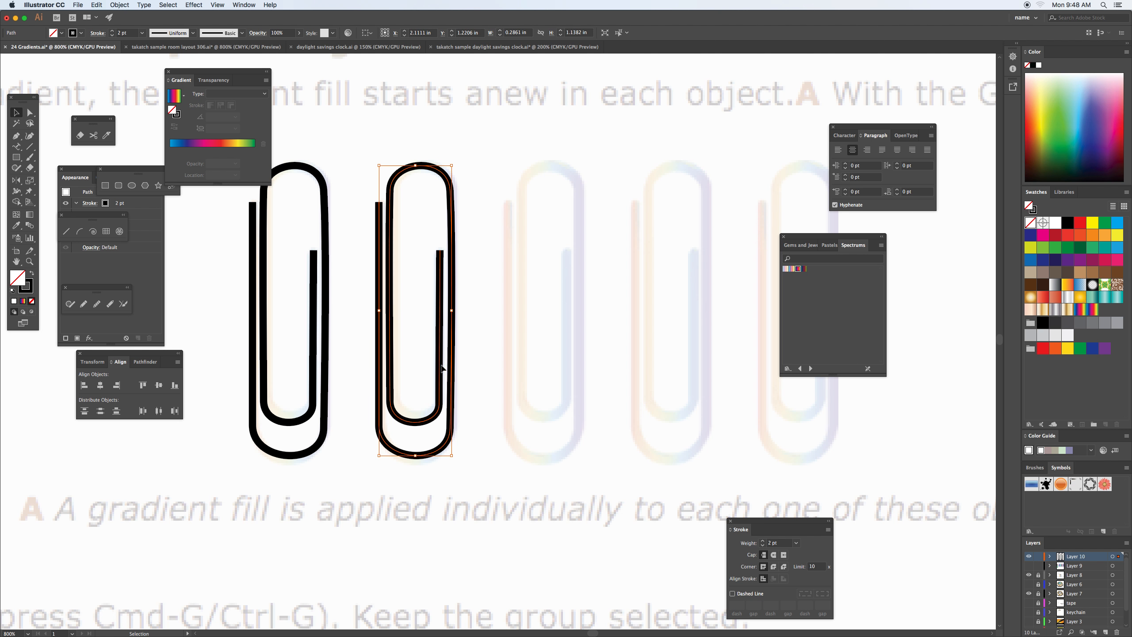
key("super+d")
key("super+d")
key("super+d")
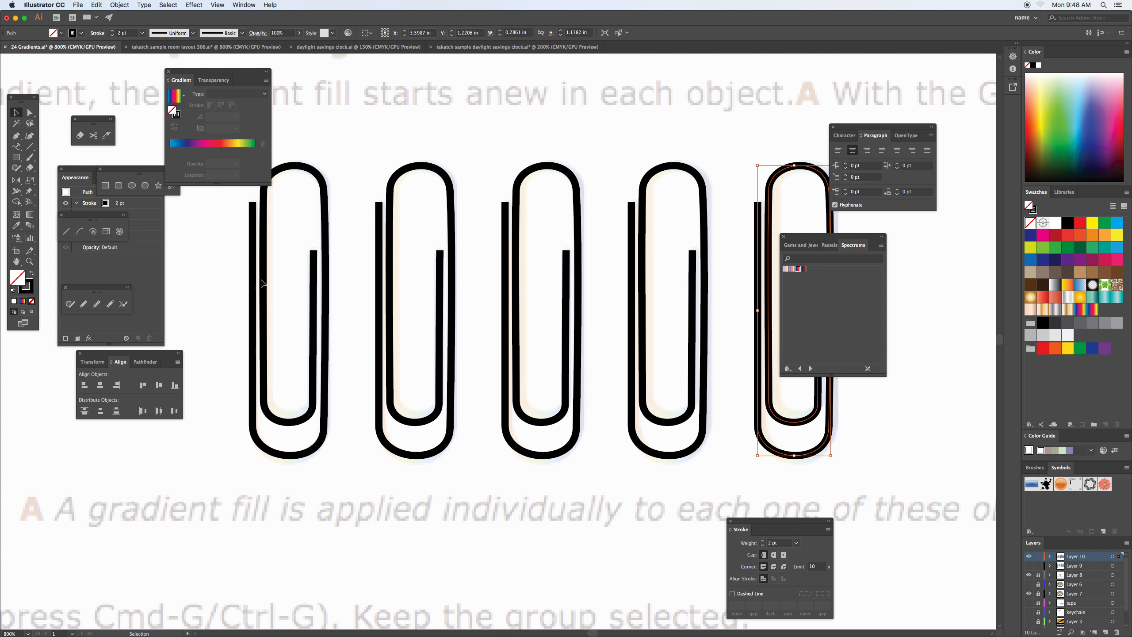
Apply the blue-to-green rainbow gradient swatch to the strokes of all five paper clips.
left_click_drag(223, 227, 864, 437)
left_click_drag(818, 244, 916, 290)
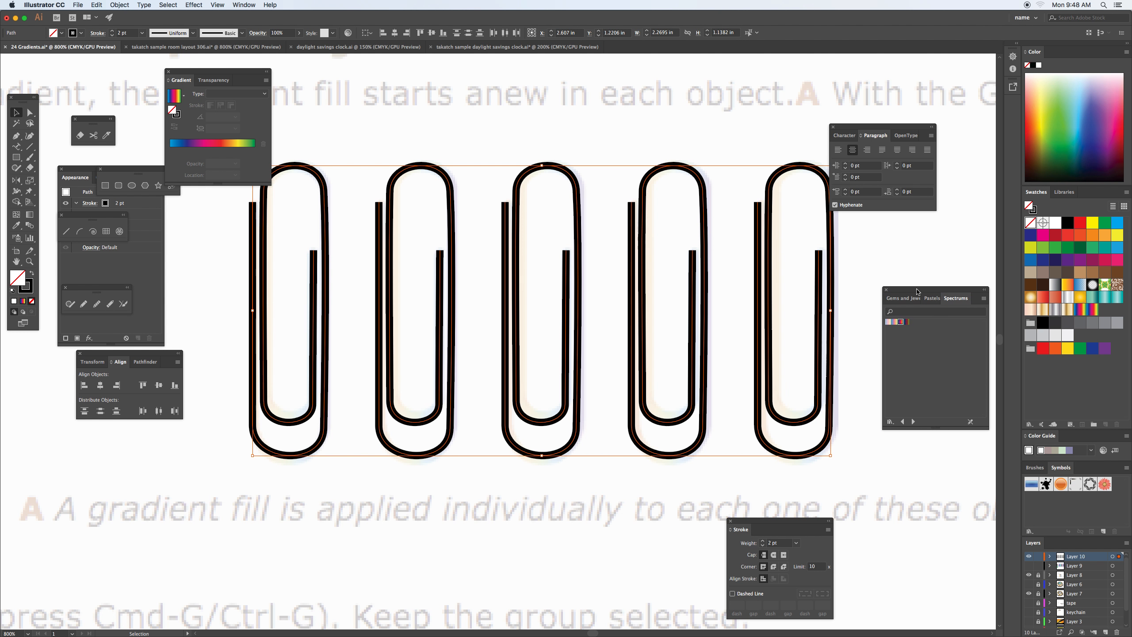
left_click(32, 289)
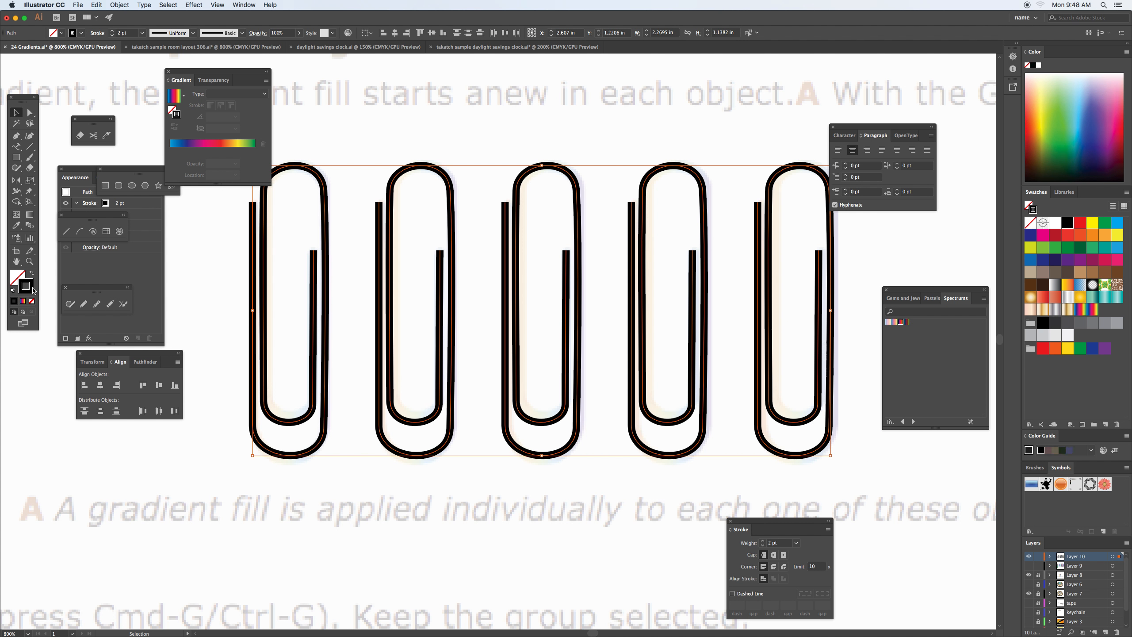
left_click(1084, 313)
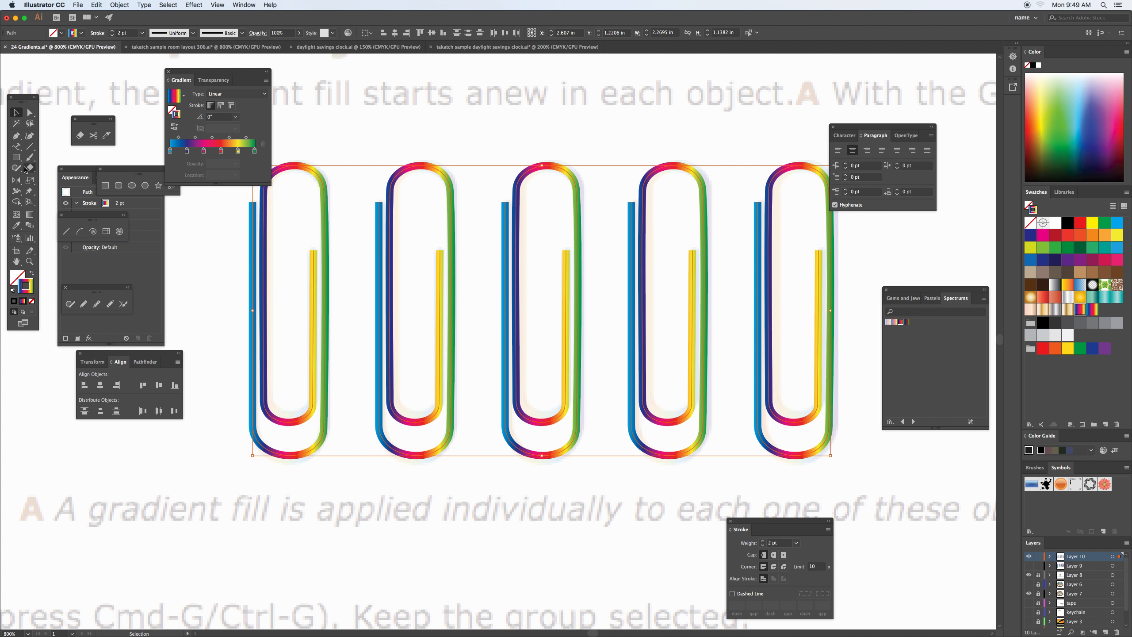
left_click(29, 215)
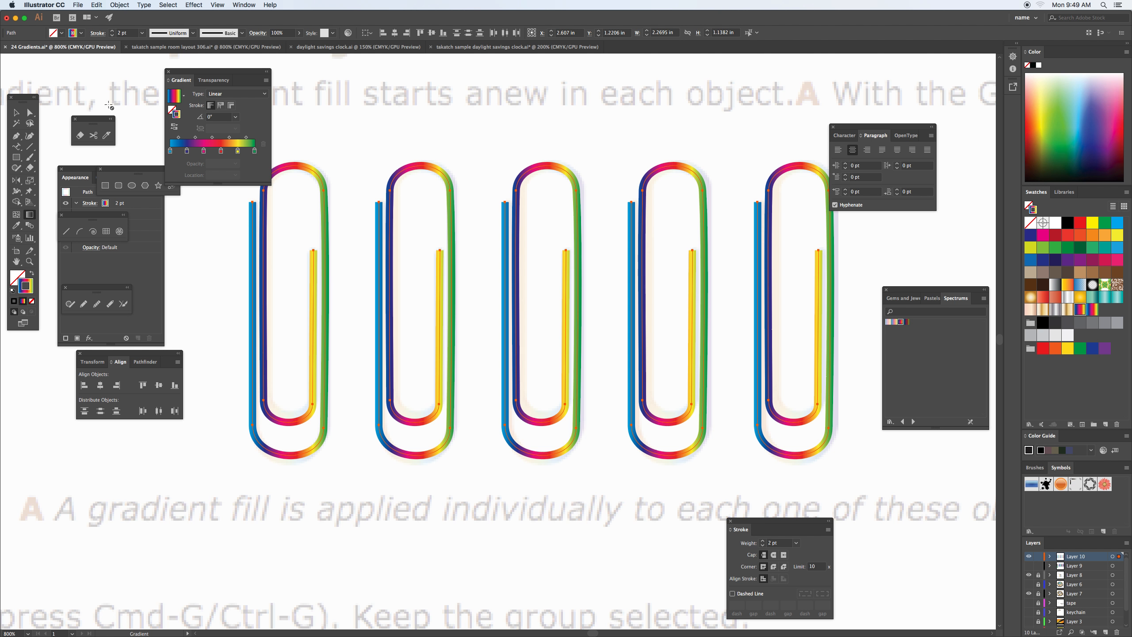
left_click(21, 115)
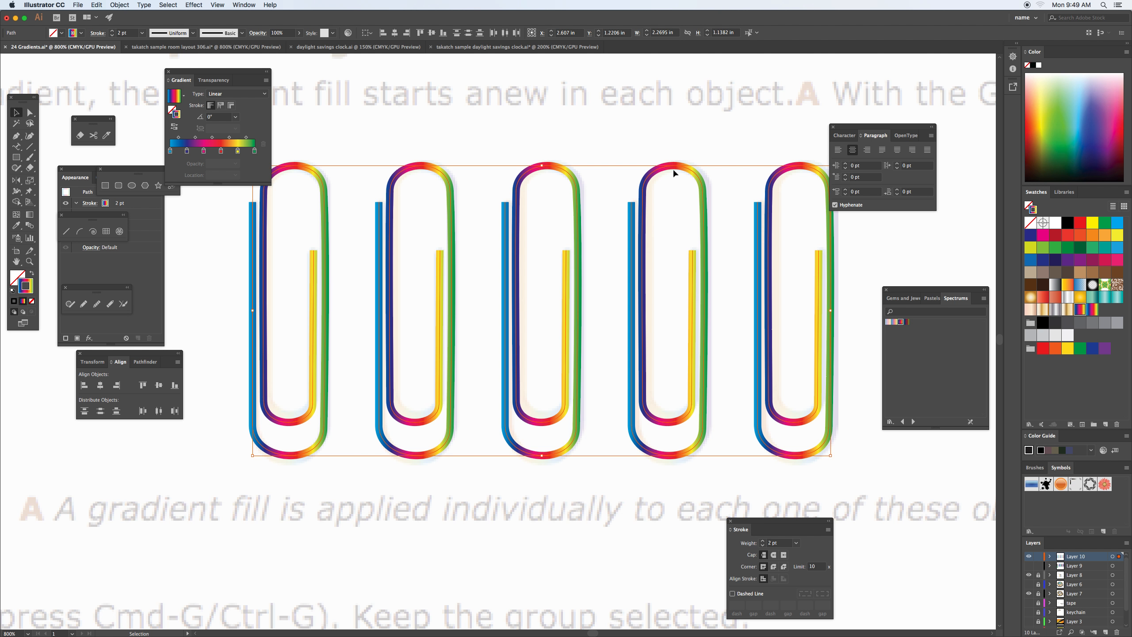
Place a copy of the whole row of five gradient-stroked clips directly below the original row.
left_click(655, 221)
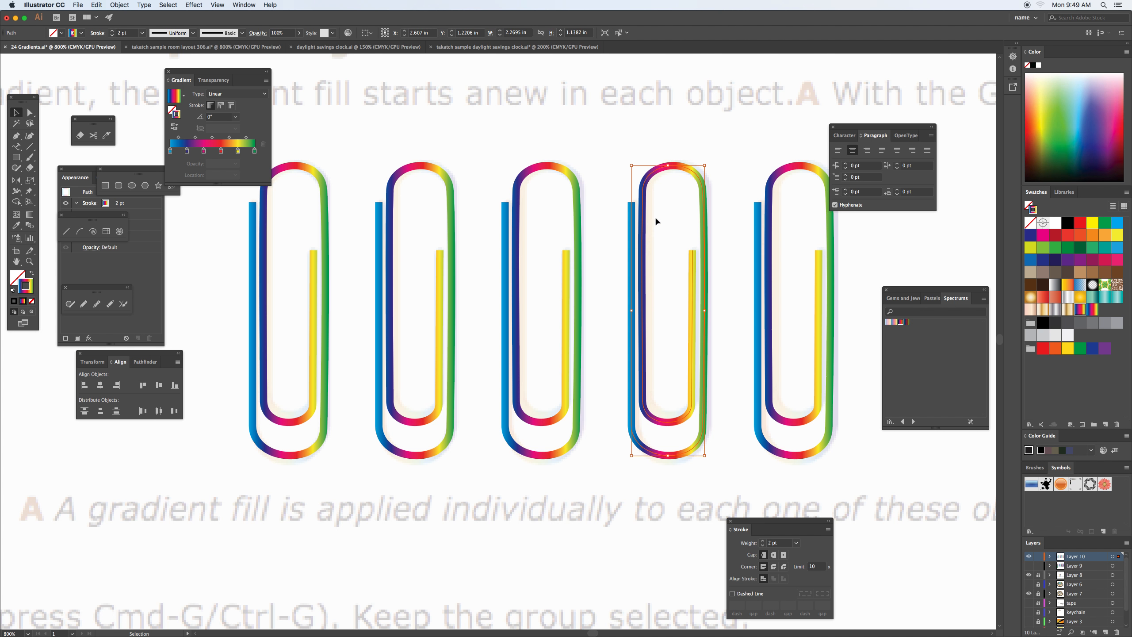
left_click_drag(218, 221, 860, 285)
left_click_drag(688, 172, 638, 577)
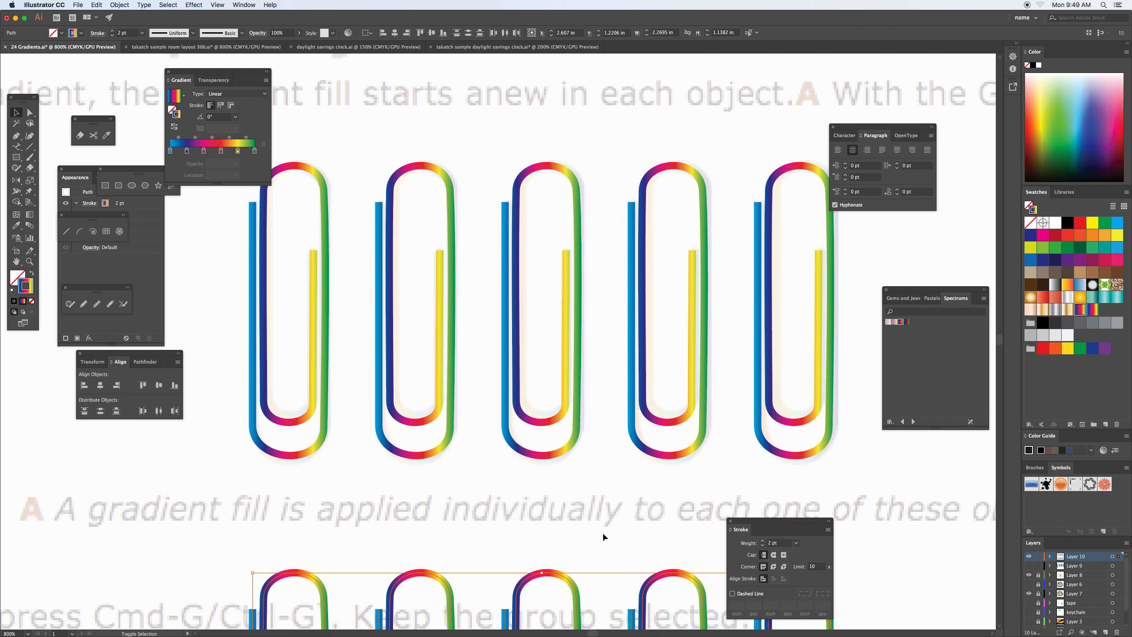
Convert the strokes of the five clips in the upper row to filled shapes with Outline Stroke.
left_click_drag(352, 279, 853, 327)
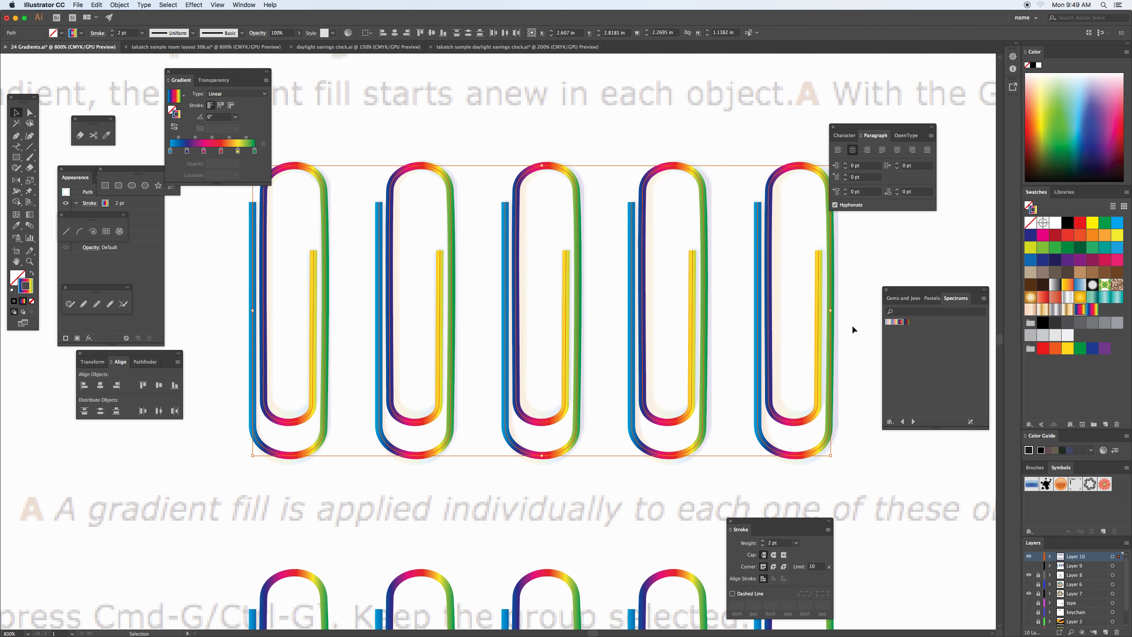
left_click(121, 6)
mouse_move(173, 195)
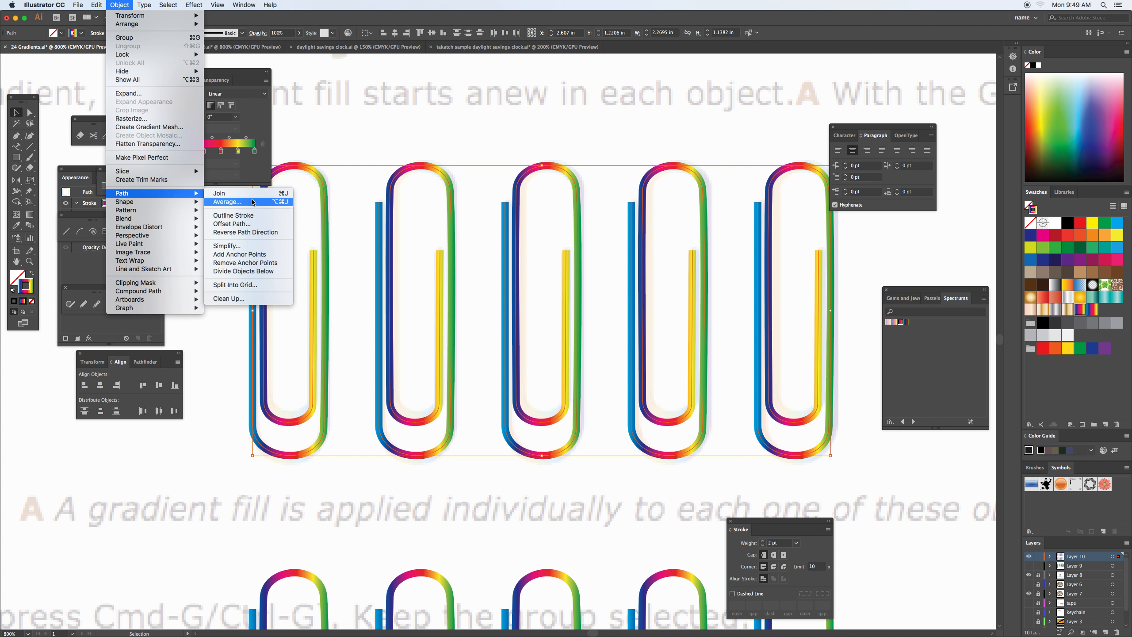
left_click(270, 216)
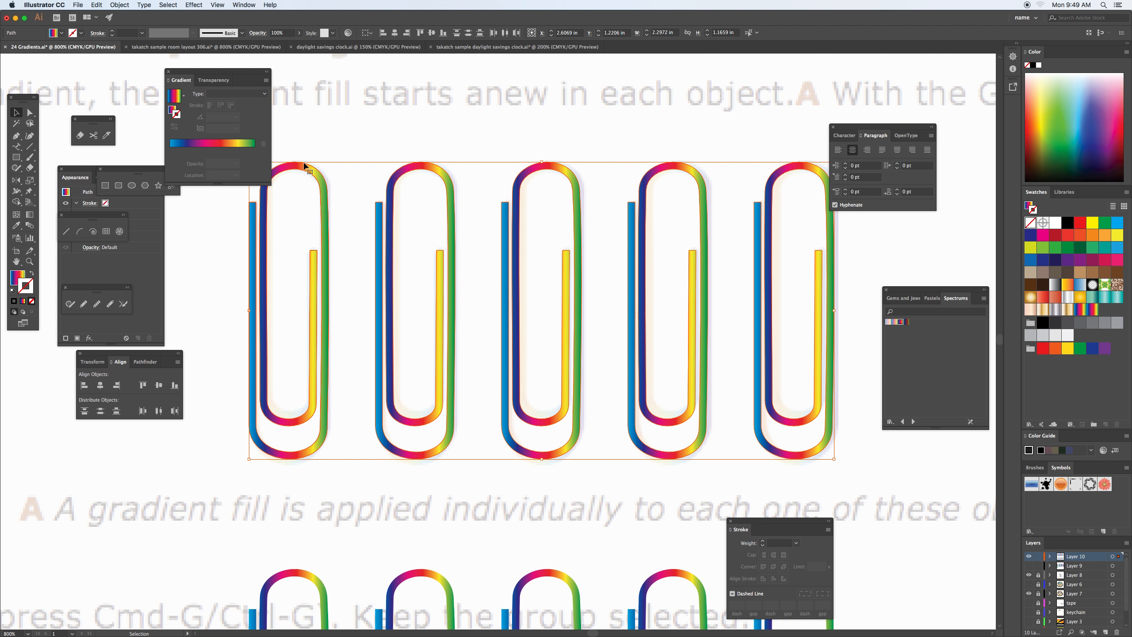
Try stretching one fill gradient across all five outlined clips with the Gradient tool, at diagonal and horizontal angles and different lengths.
left_click(30, 216)
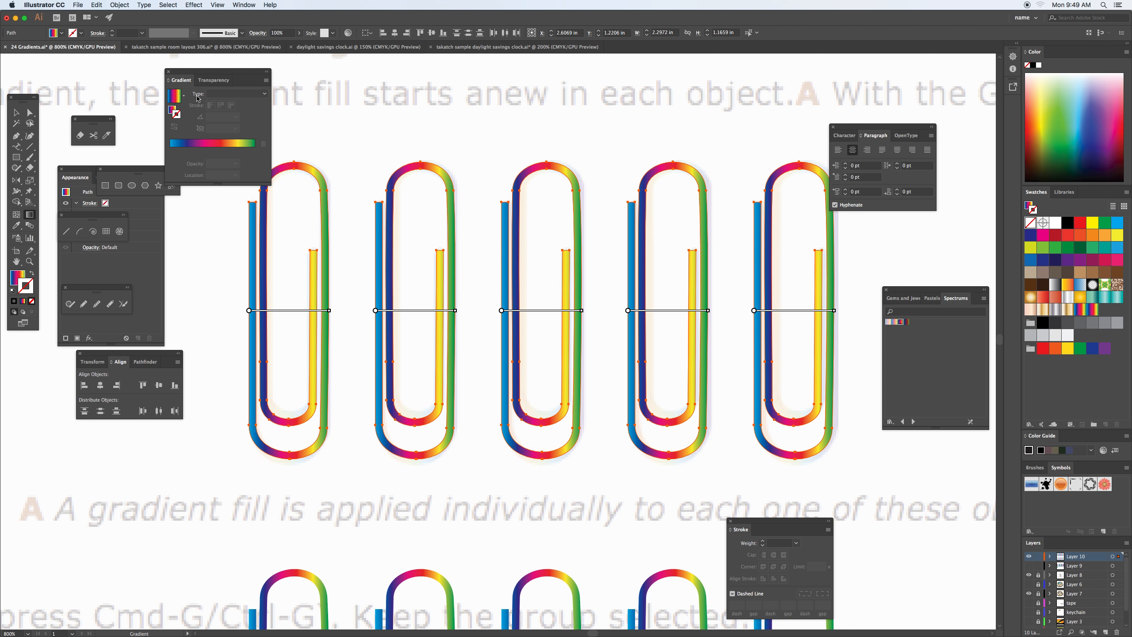
left_click_drag(932, 290, 897, 232)
left_click_drag(905, 126, 935, 126)
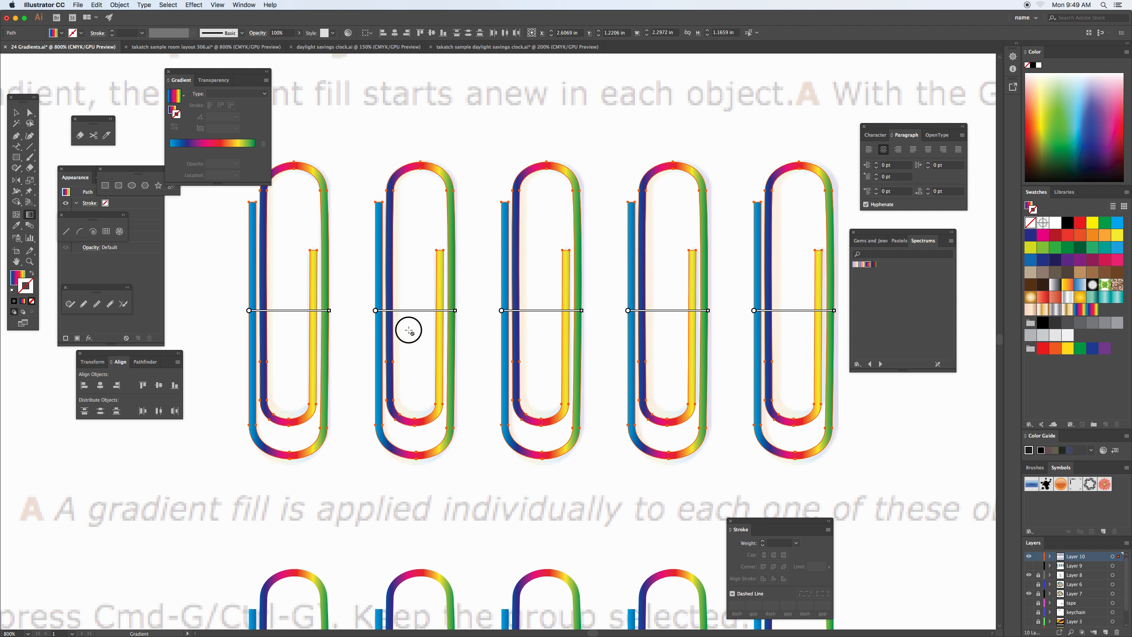
left_click(27, 215)
left_click(17, 277)
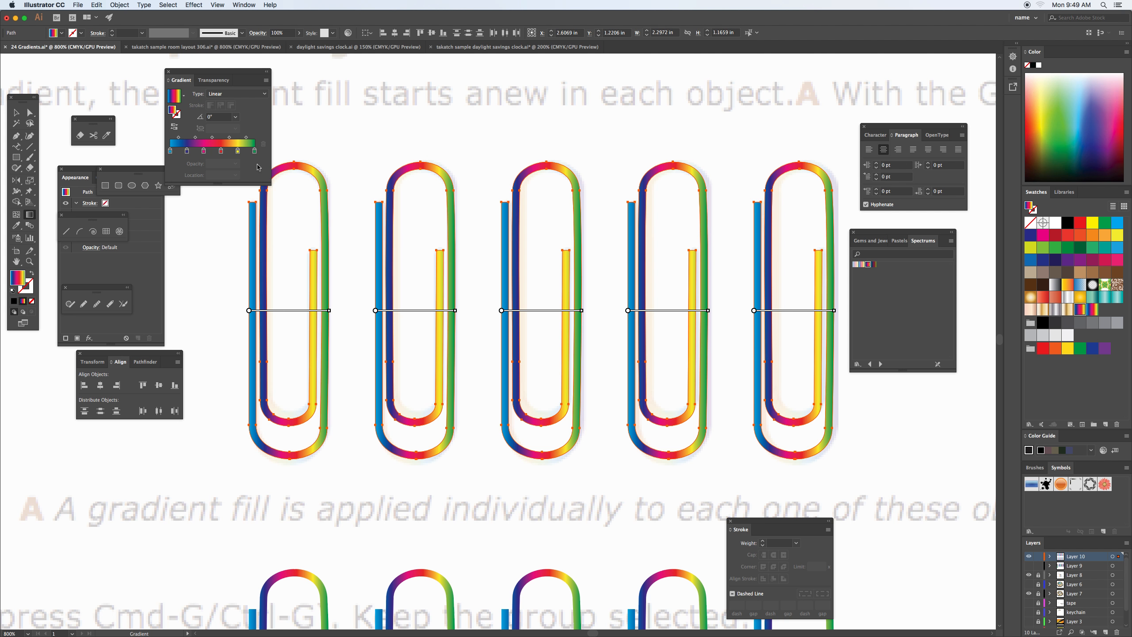
left_click_drag(296, 207, 727, 390)
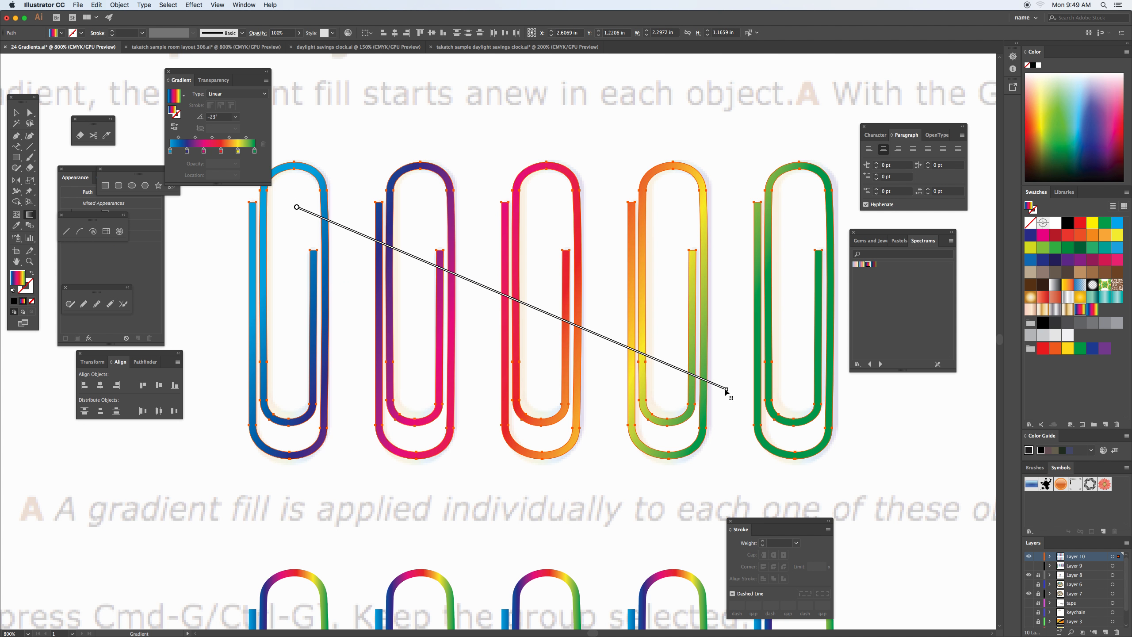
left_click_drag(821, 230, 320, 375)
left_click_drag(733, 335, 343, 335)
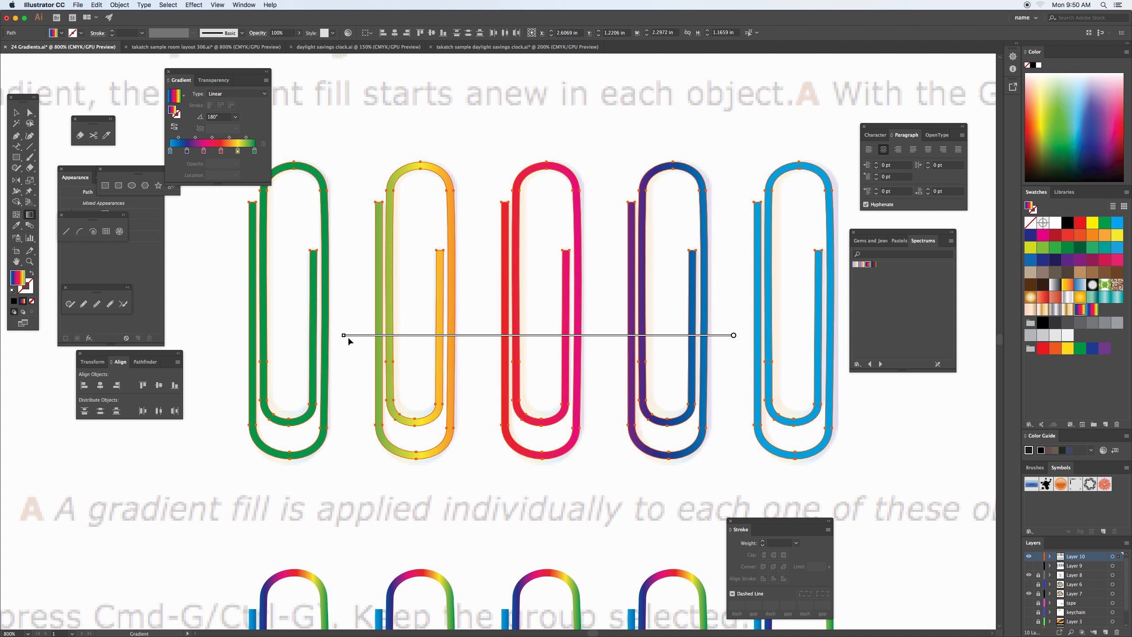
left_click_drag(665, 253, 563, 257)
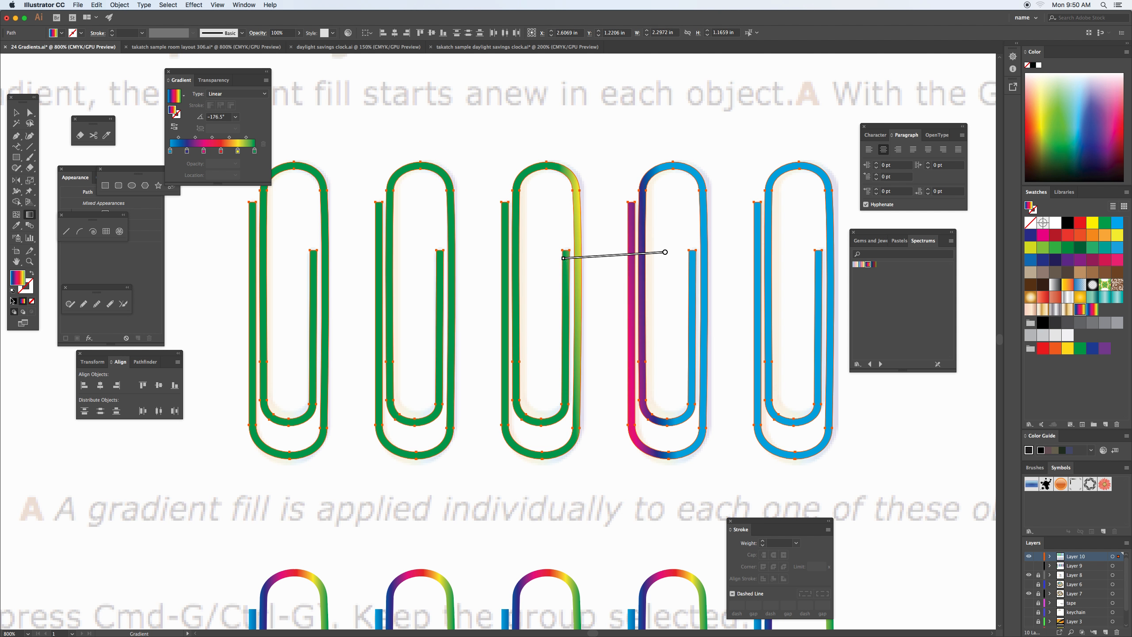
Clear the fill of the five outlined clips and reapply the rainbow gradient swatch to each.
left_click(32, 302)
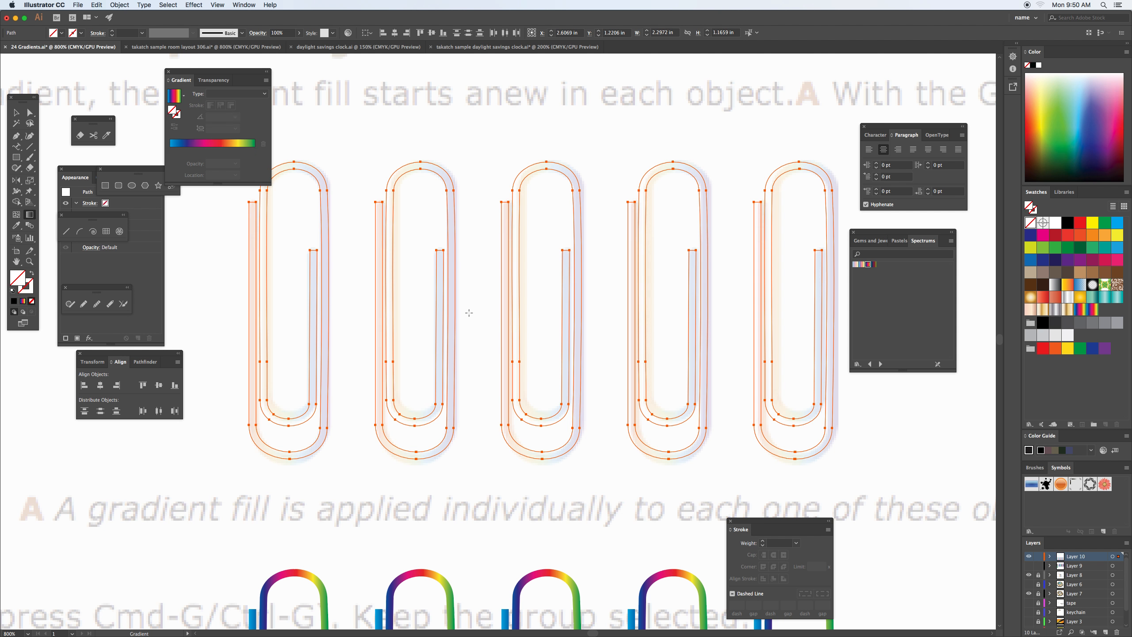
left_click(1091, 310)
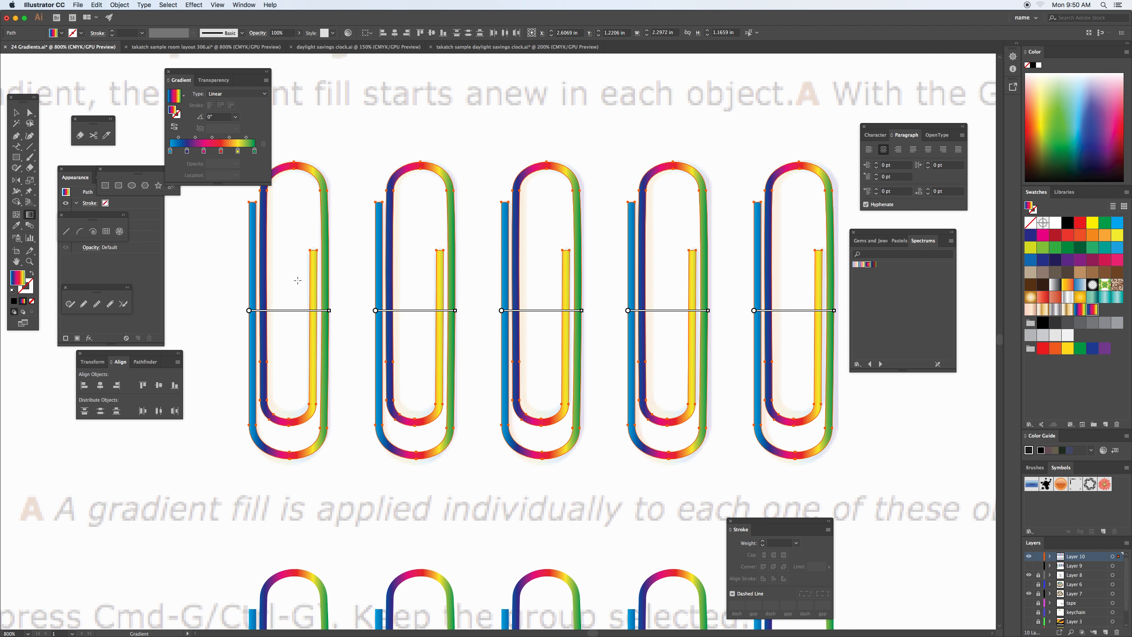
Deselect the outlined clips and place a copy of one gradient-stroked clip to the left of the upper row.
left_click(16, 113)
left_click(185, 273)
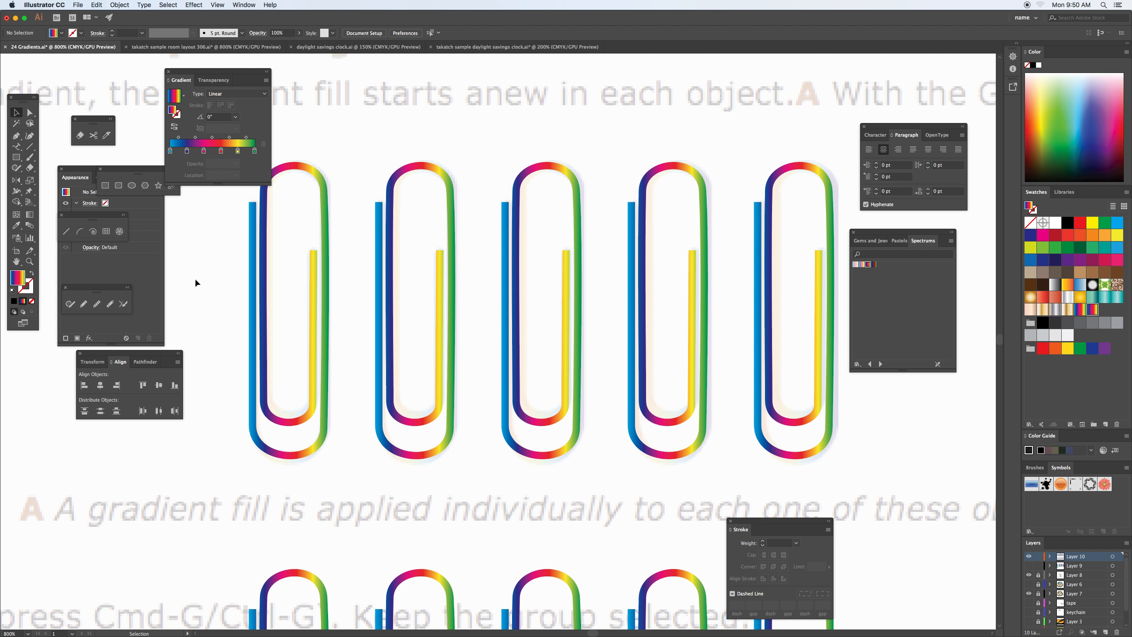
left_click(286, 576)
mouse_move(265, 542)
left_mouse_down()
mouse_move(449, 506)
mouse_move(406, 323)
mouse_move(331, 125)
left_mouse_up()
Apply the copied clip's rainbow gradient across the stroke so the colours run over its width.
left_click(28, 291)
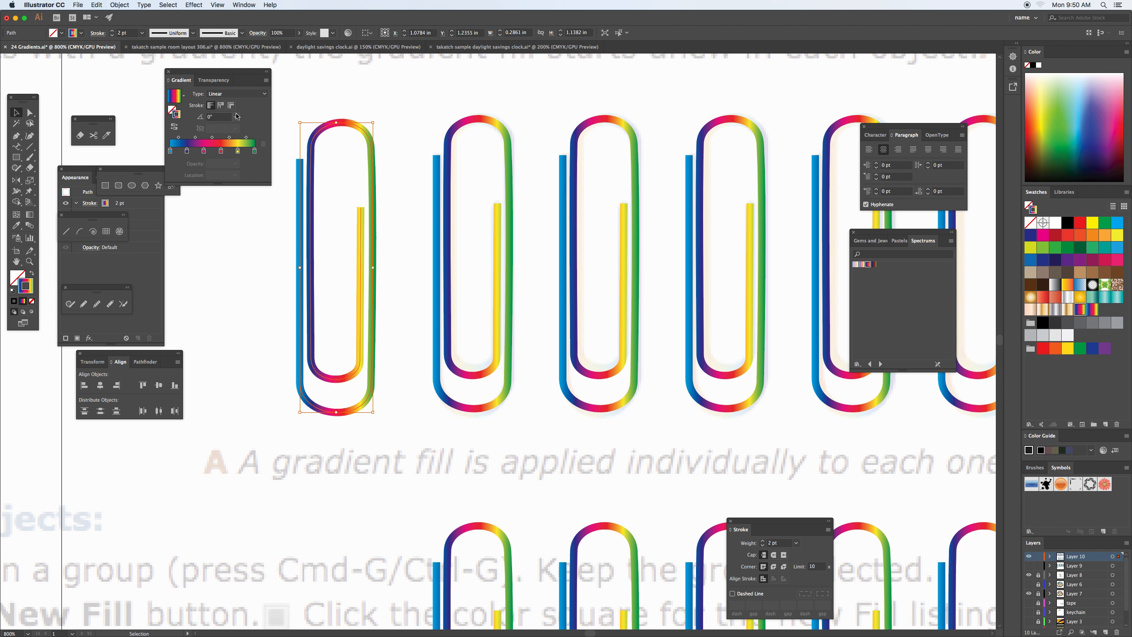
left_click(231, 106)
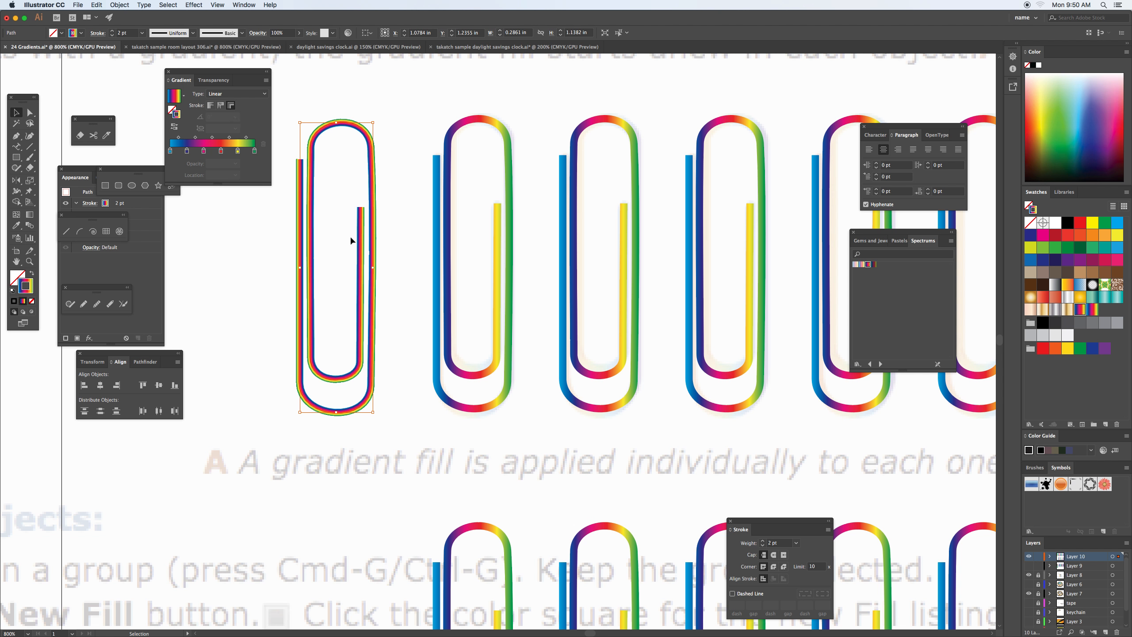
key("super+equal")
left_click_drag(229, 78, 331, 173)
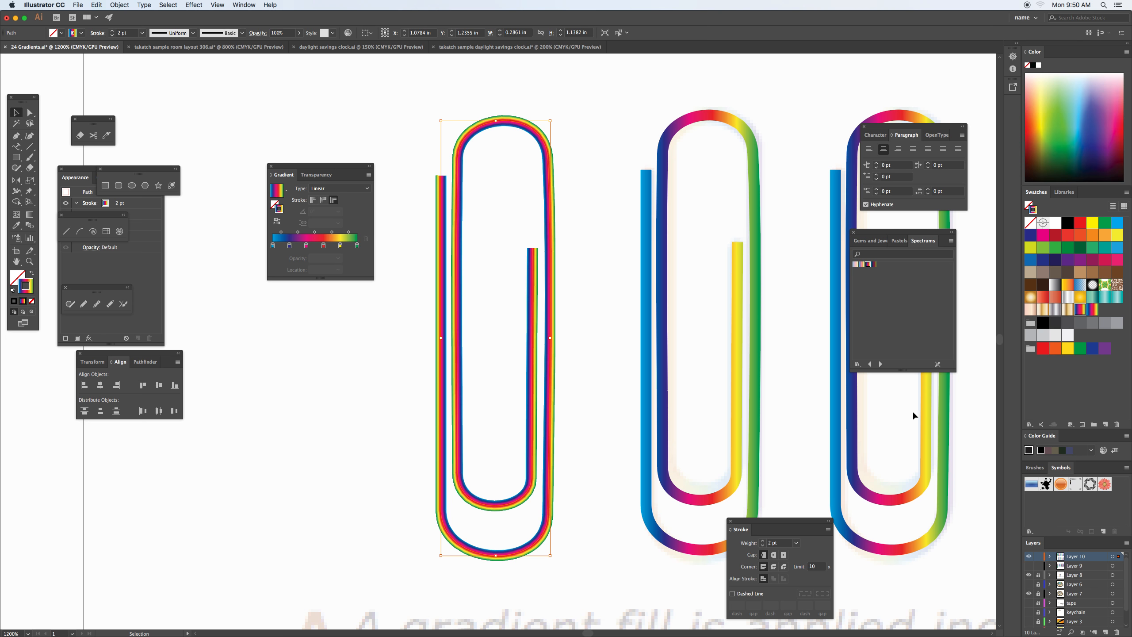
Recolour the copied clip's stroke with the silver gradient swatch and give it round caps.
left_click(1056, 309)
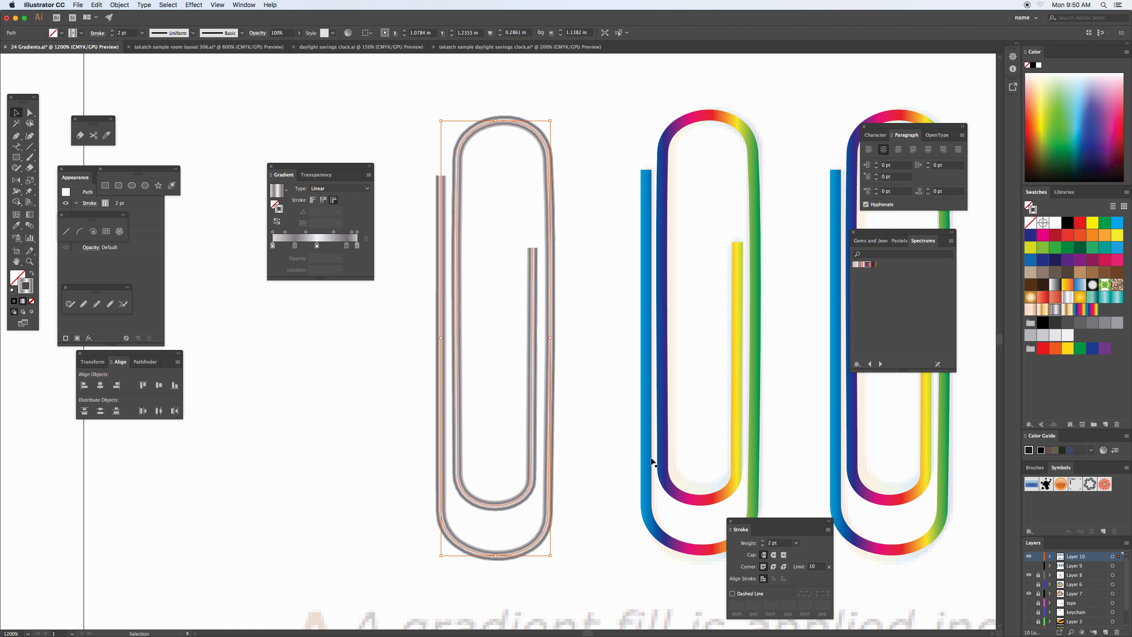
mouse_move(747, 522)
left_mouse_down()
mouse_move(599, 462)
mouse_move(315, 292)
left_mouse_up()
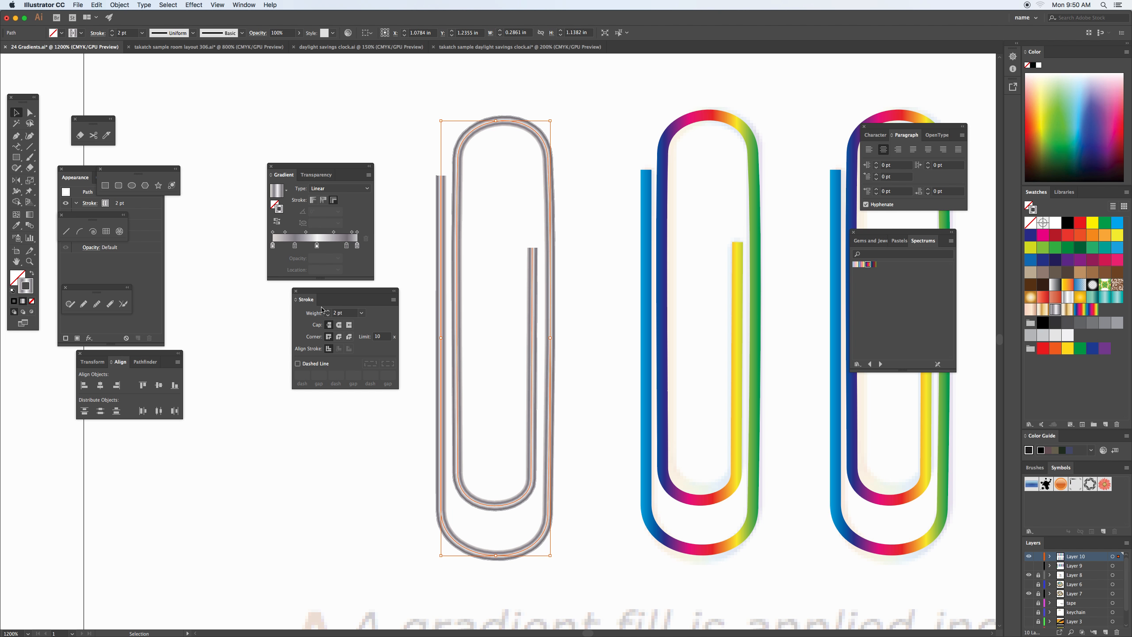
left_click(340, 325)
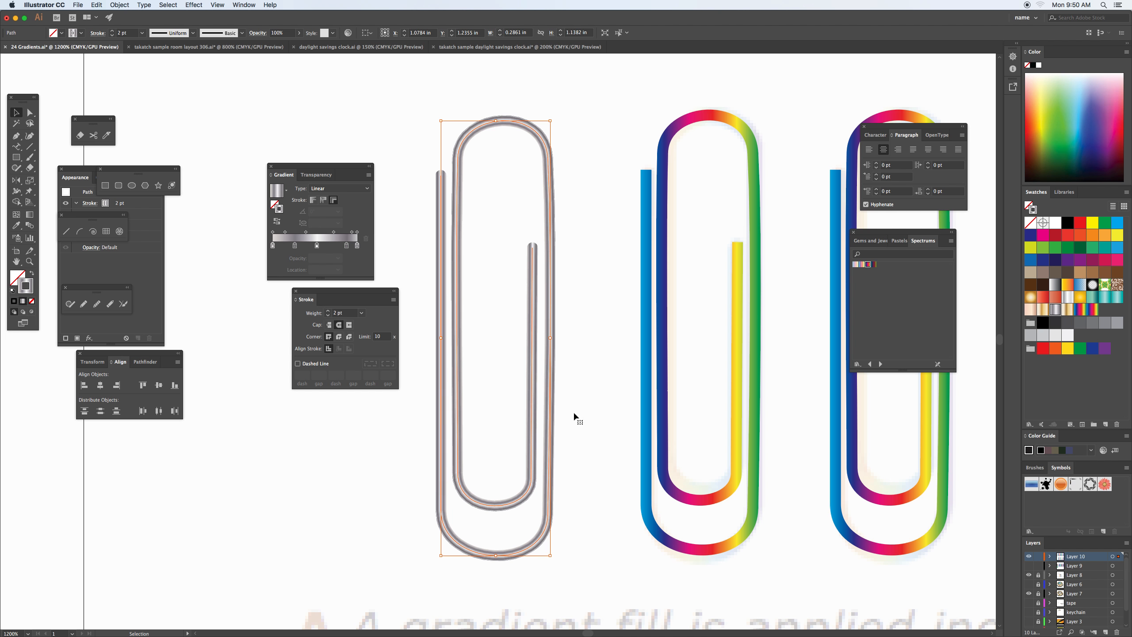
Hide Layer 8 and Layer 7, and switch Layer 10's visibility off and on to deselect the clip.
left_click(1029, 576)
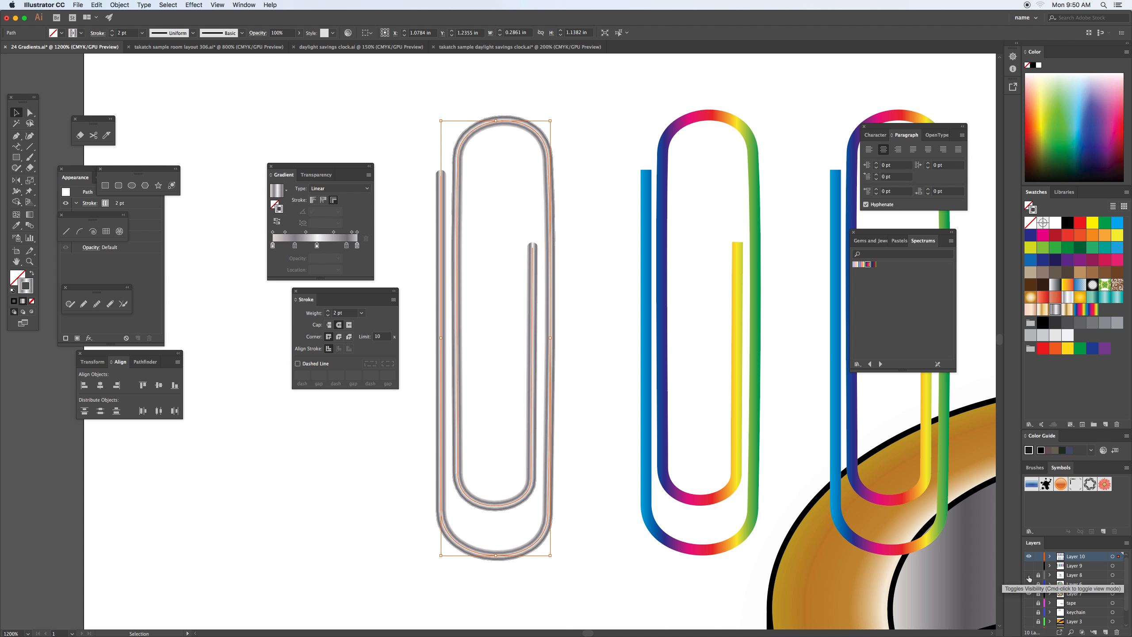
left_click(1028, 593)
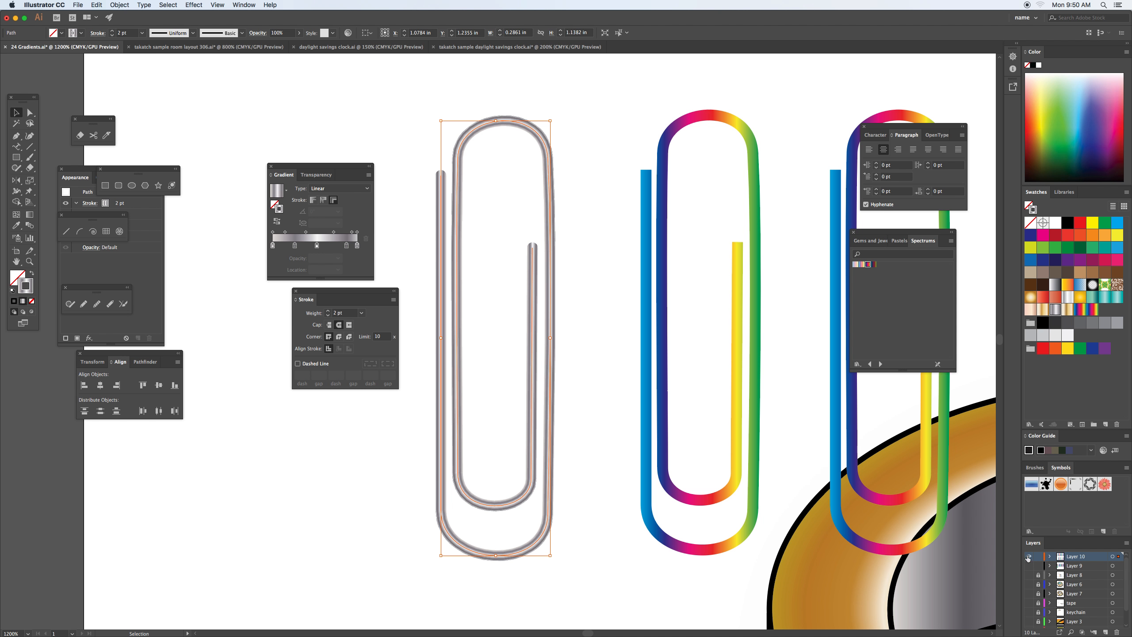
left_click(1028, 557)
left_click(1028, 556)
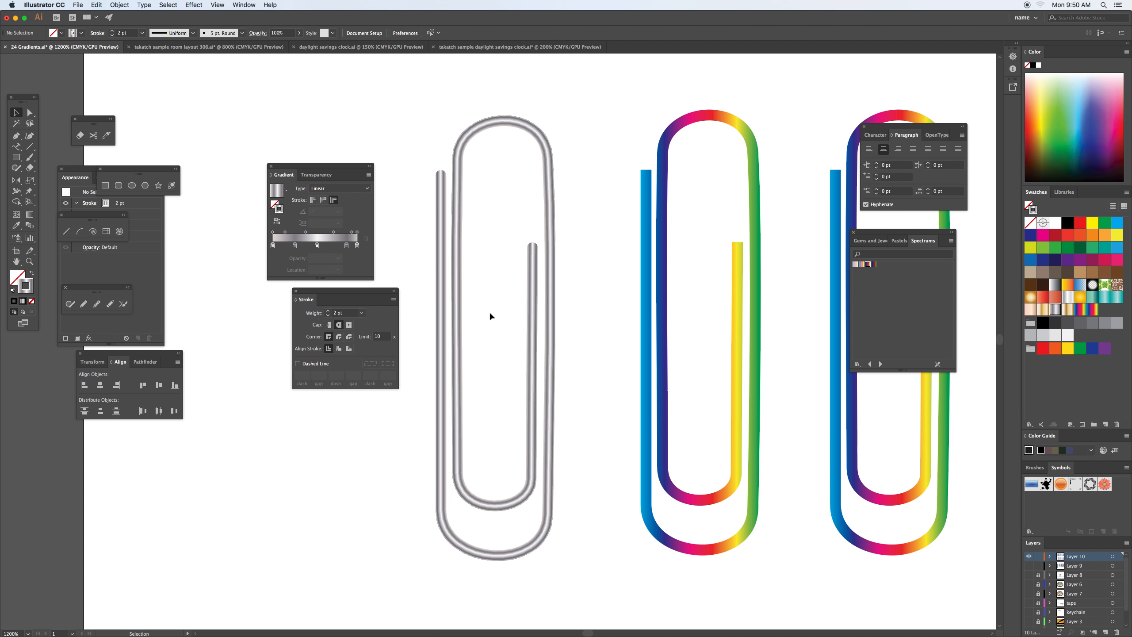
View the silver clip beside the whole rainbow row with all panels hidden.
left_click_drag(803, 365, 485, 373)
key("super+minus")
left_click_drag(650, 390, 593, 371)
mouse_move(314, 170)
left_mouse_down()
mouse_move(299, 229)
mouse_move(169, 514)
left_mouse_up()
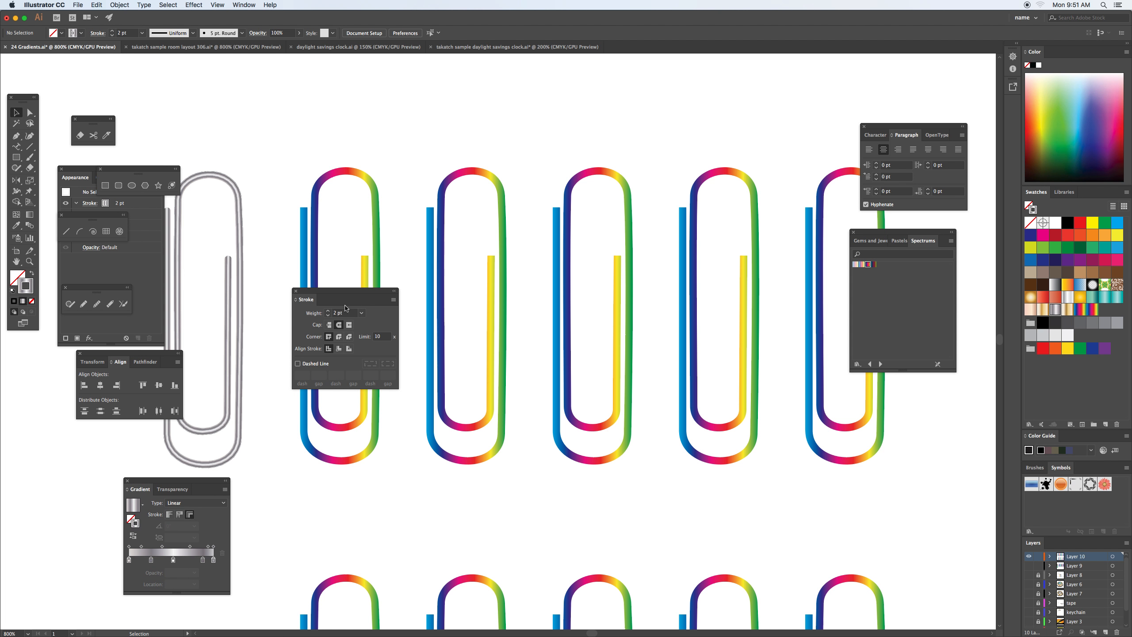
key("Tab")
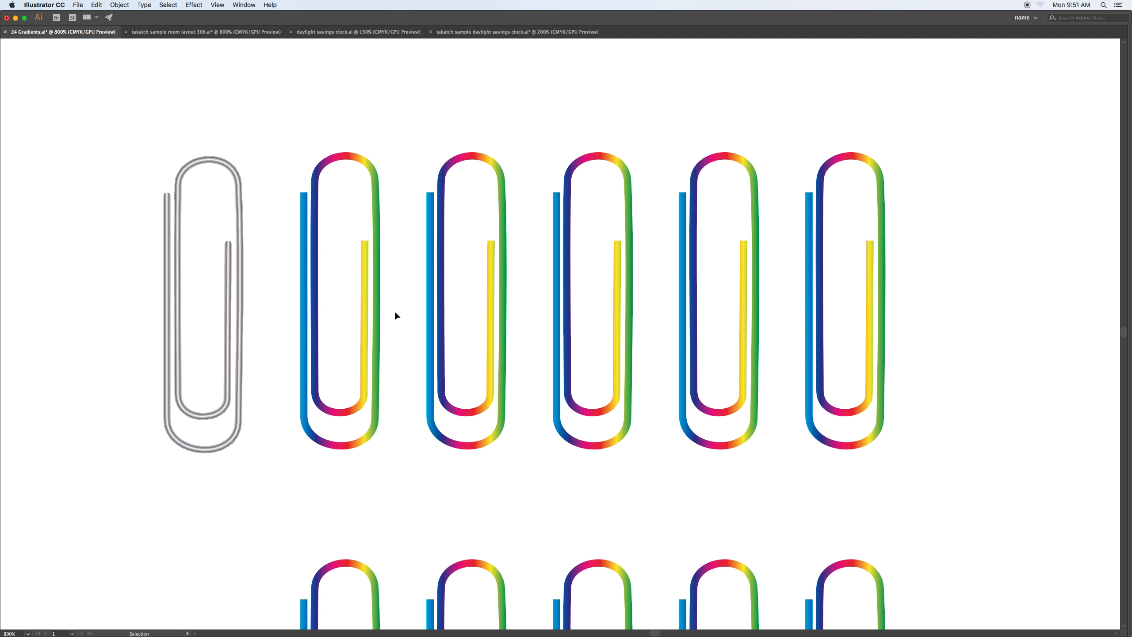